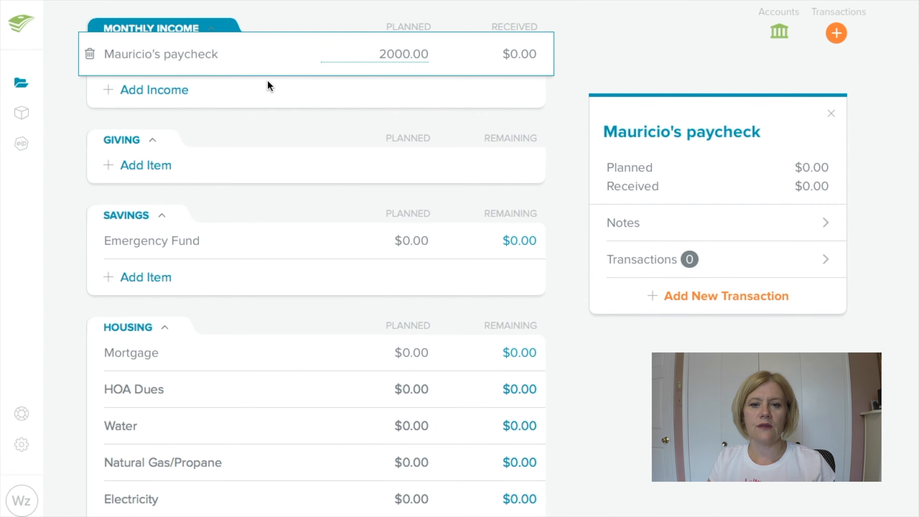
Add a second monthly income item for the other earner's paycheck with a planned amount of $2,000
left_click(173, 91)
double_click(173, 95)
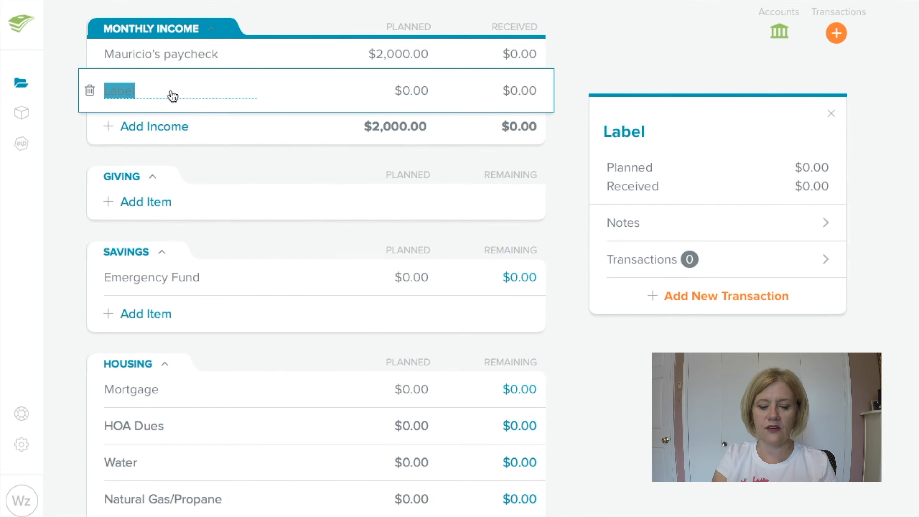
type("Wend")
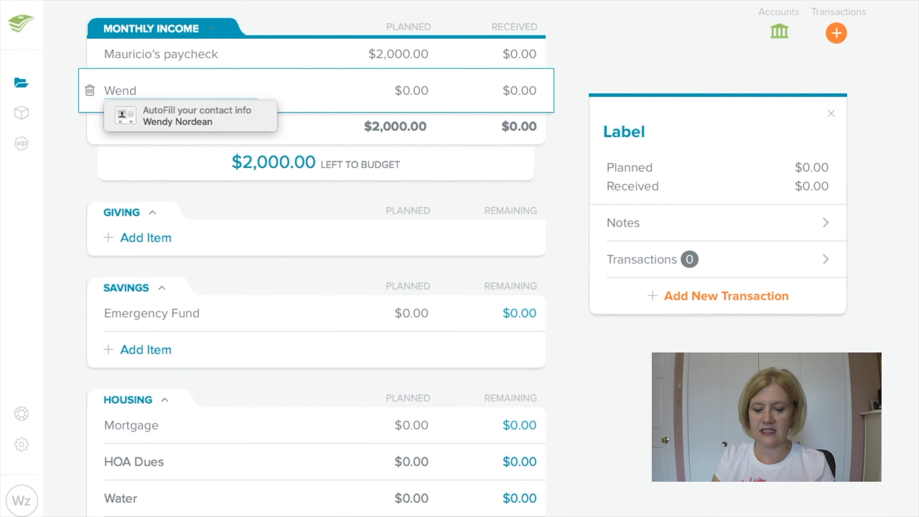
type("'s Paycheck")
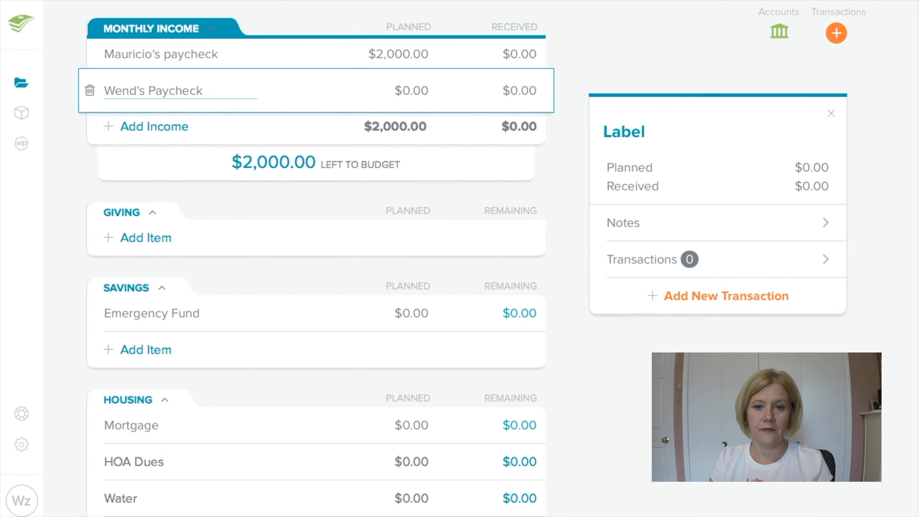
key("Tab")
type("2")
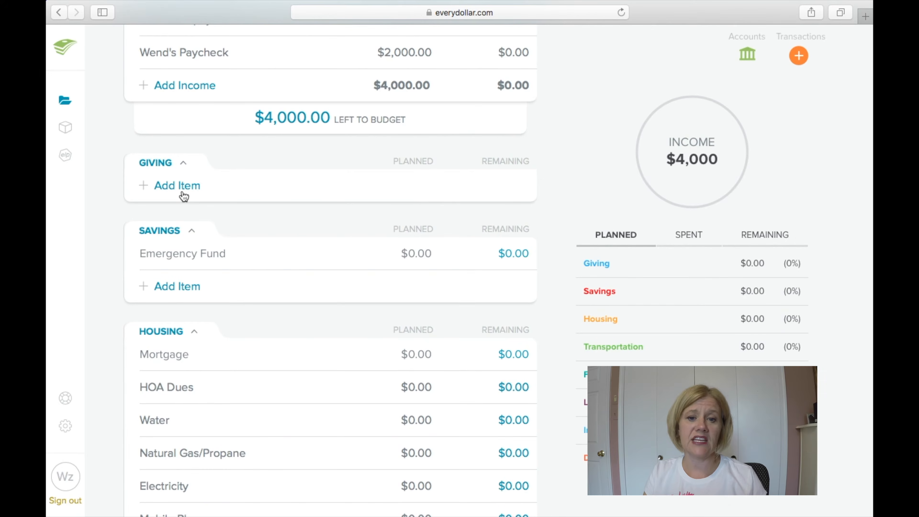
Add a Giving item named "tithe" with a planned amount of $400
left_click(183, 196)
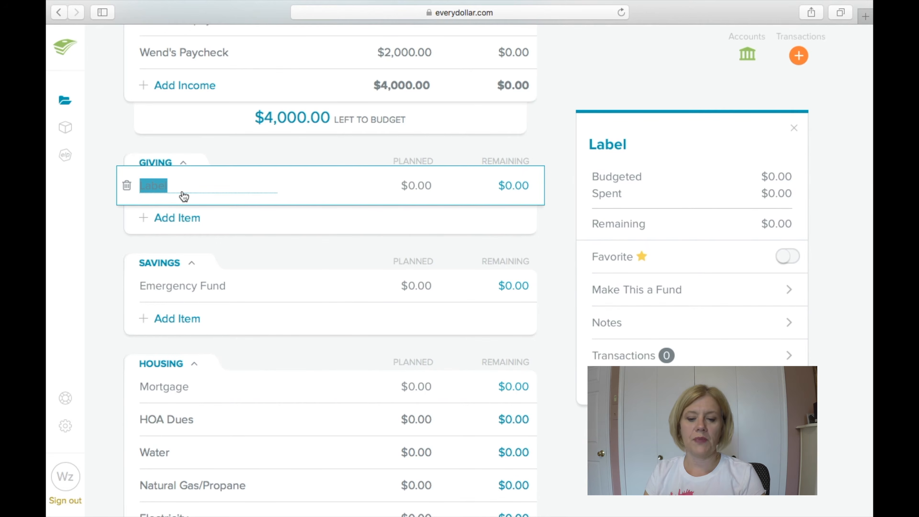
type("tithe")
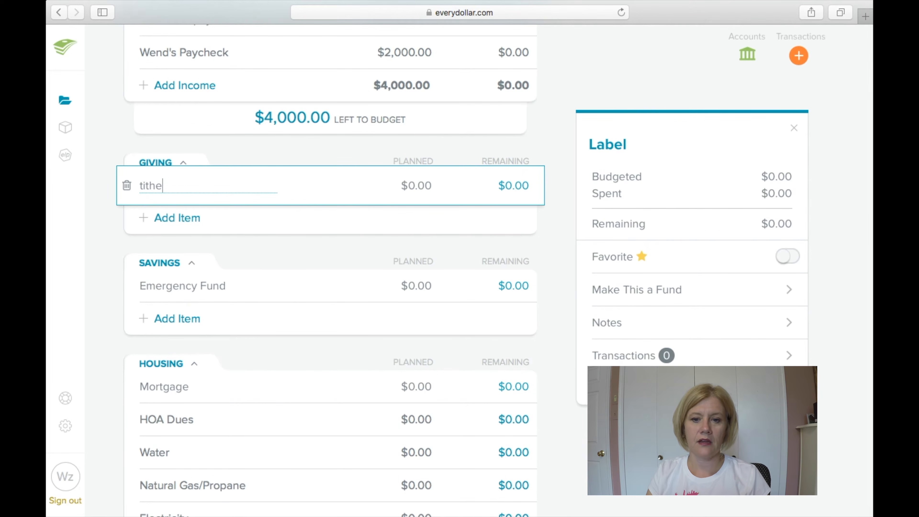
left_click(416, 186)
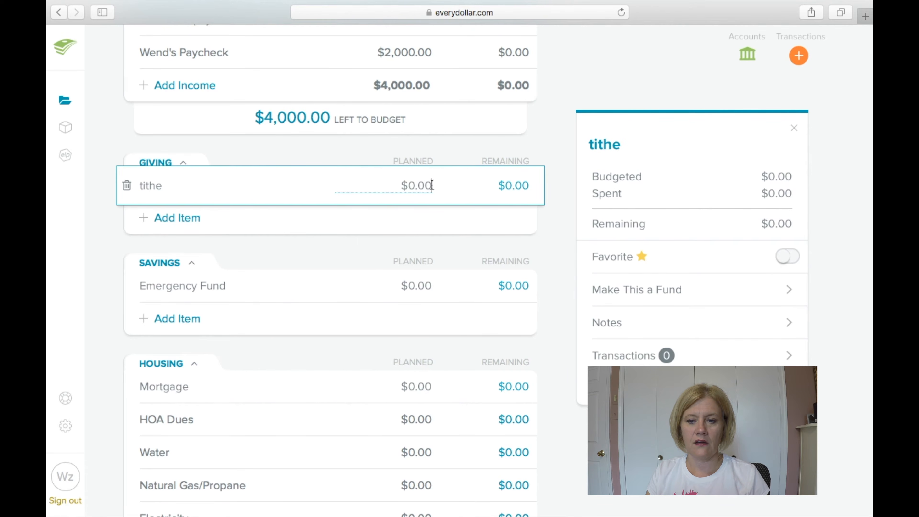
left_click_drag(433, 185, 390, 183)
type("4000")
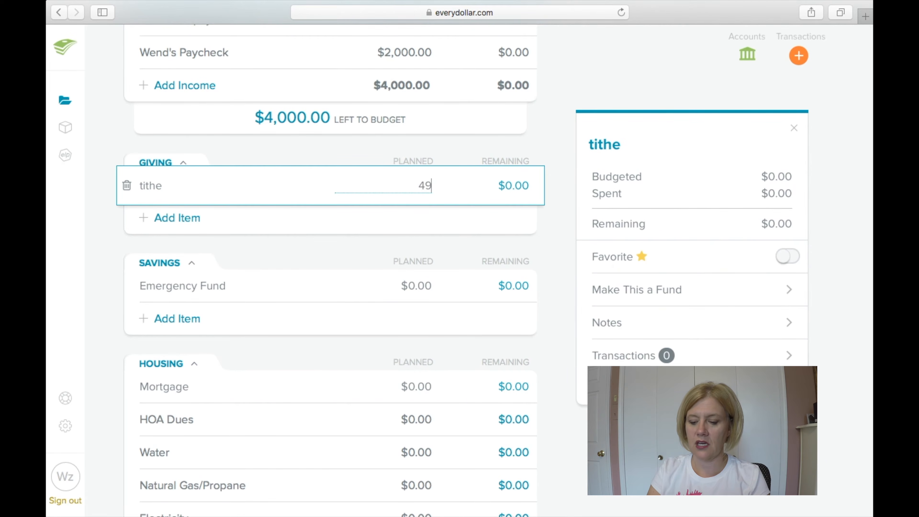
key("BackSpace")
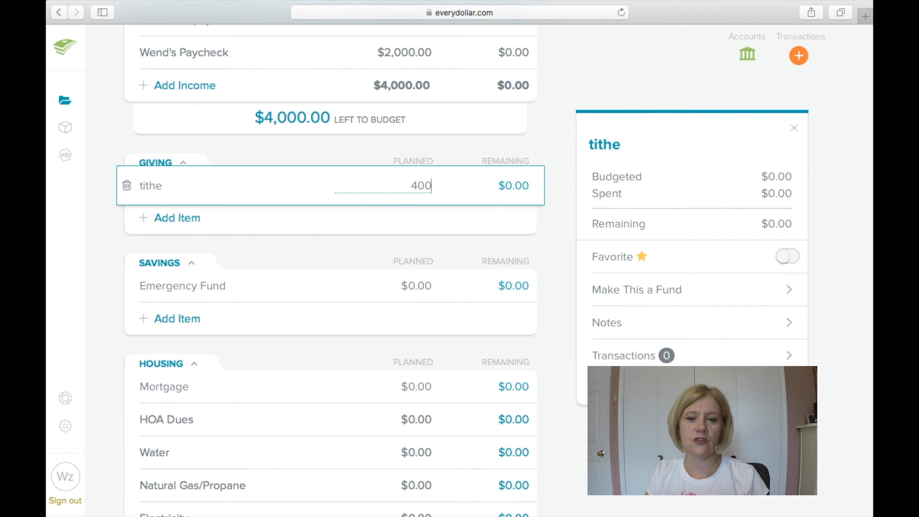
left_click(299, 232)
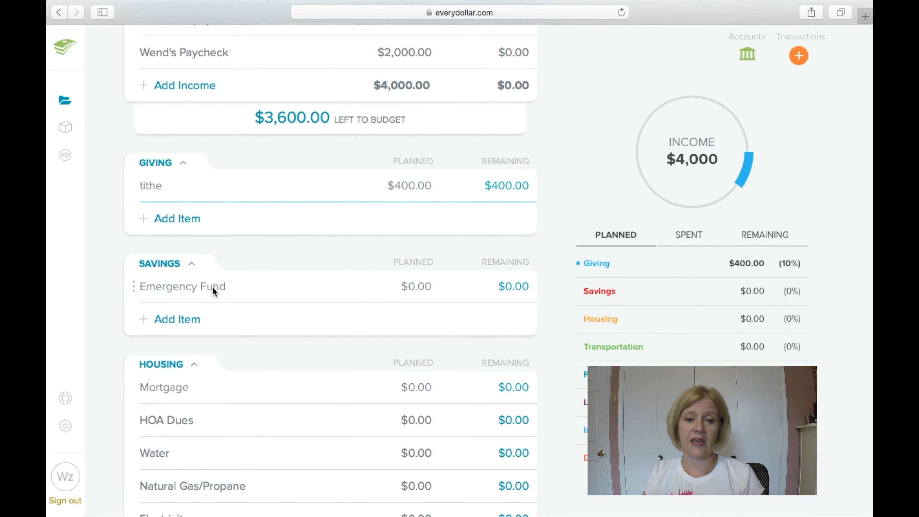
Add a Savings item named "Car repair SF"
left_click(179, 320)
type("Car repair")
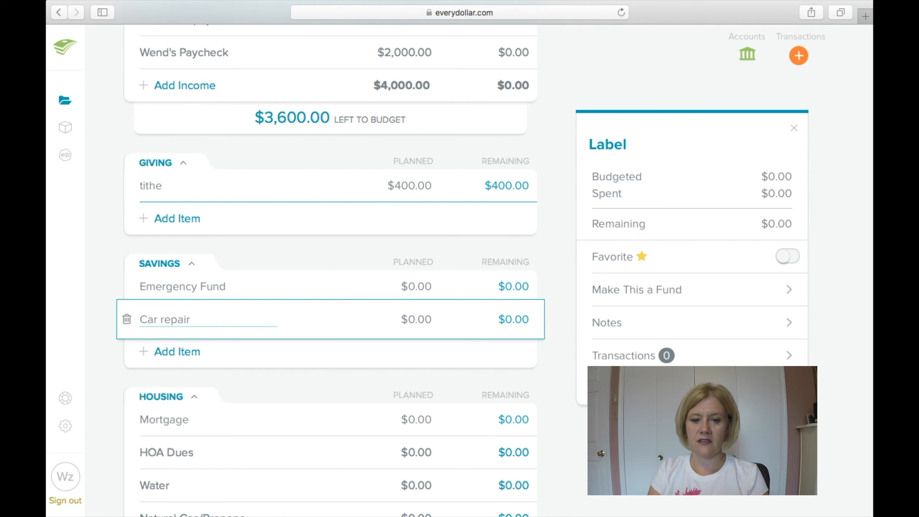
type(" SF")
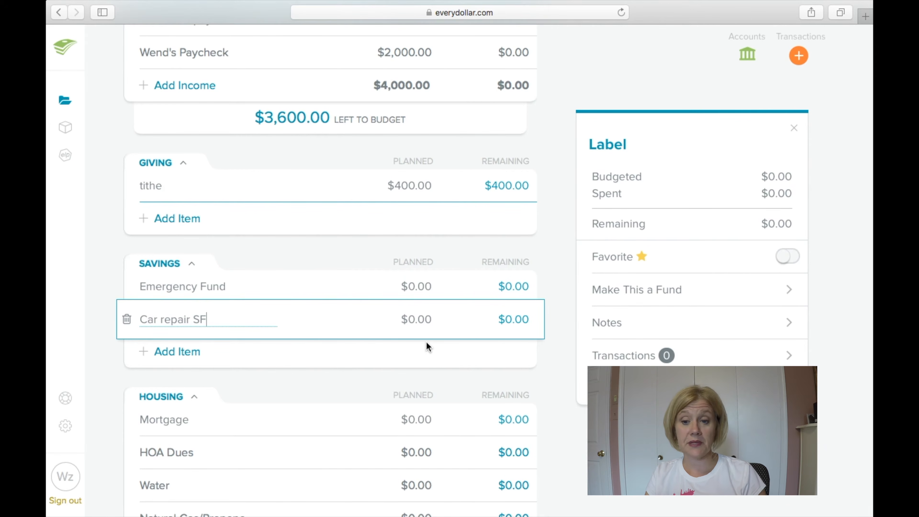
left_click(427, 319)
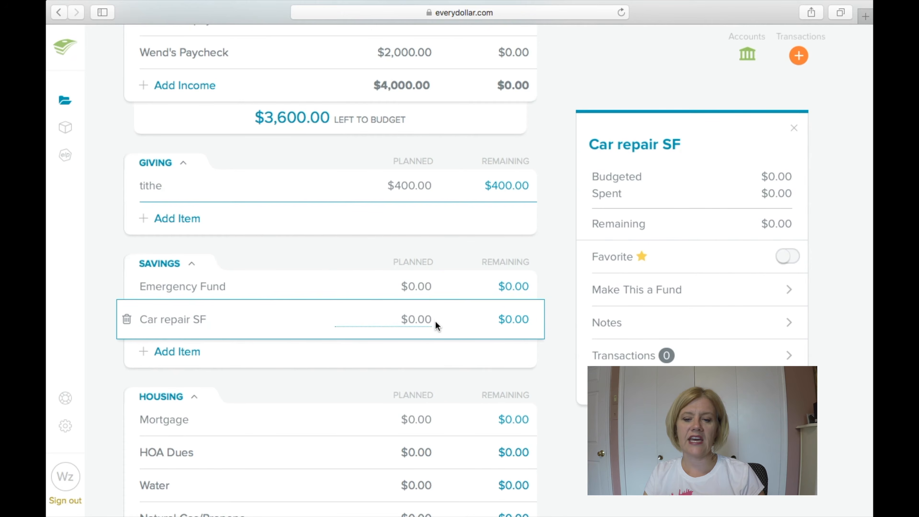
left_click_drag(430, 321, 405, 318)
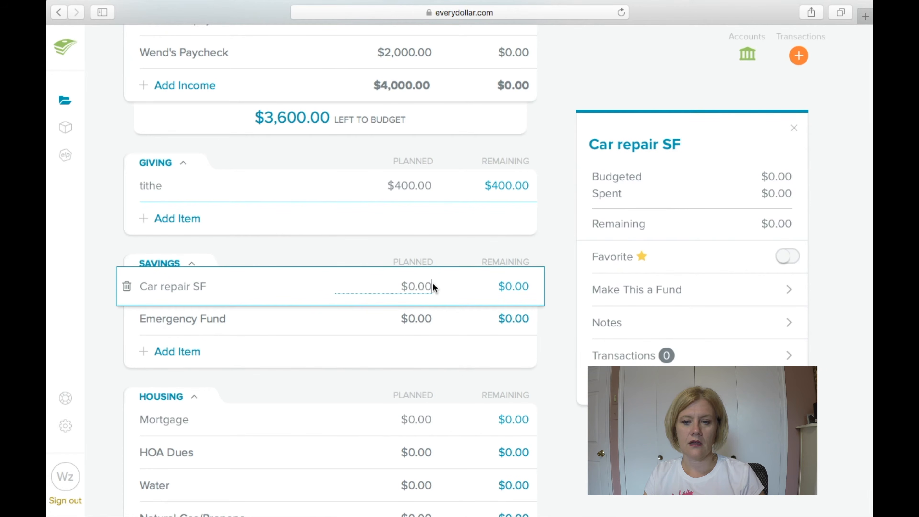
Set the Emergency Fund's planned amount to $100 and close the item details
left_click(409, 286)
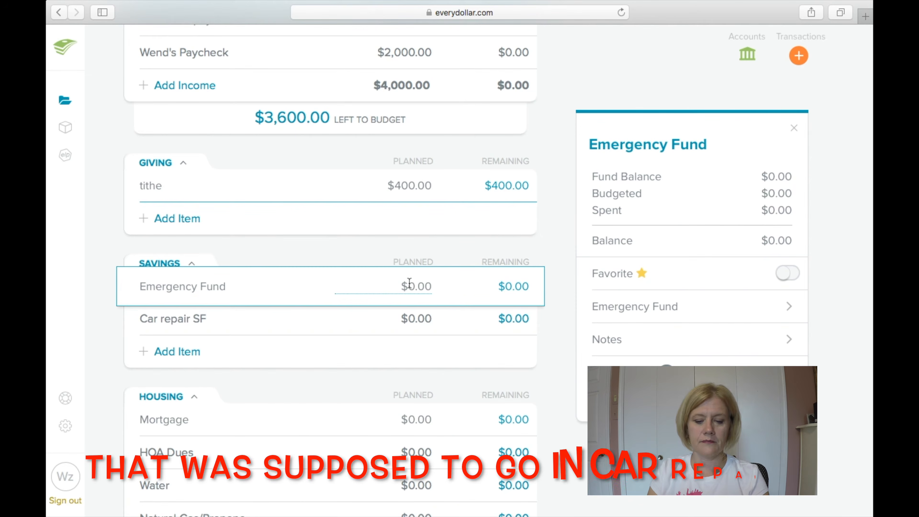
type("100")
key("Tab")
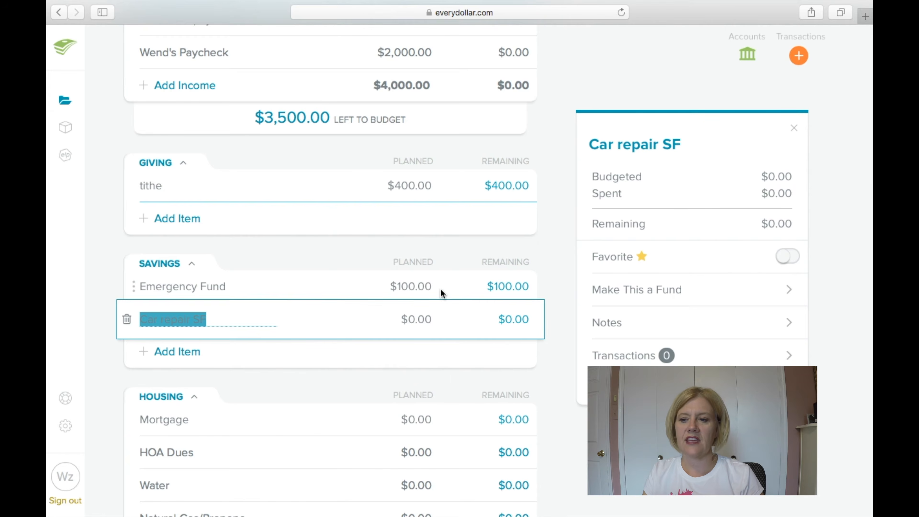
left_click(794, 128)
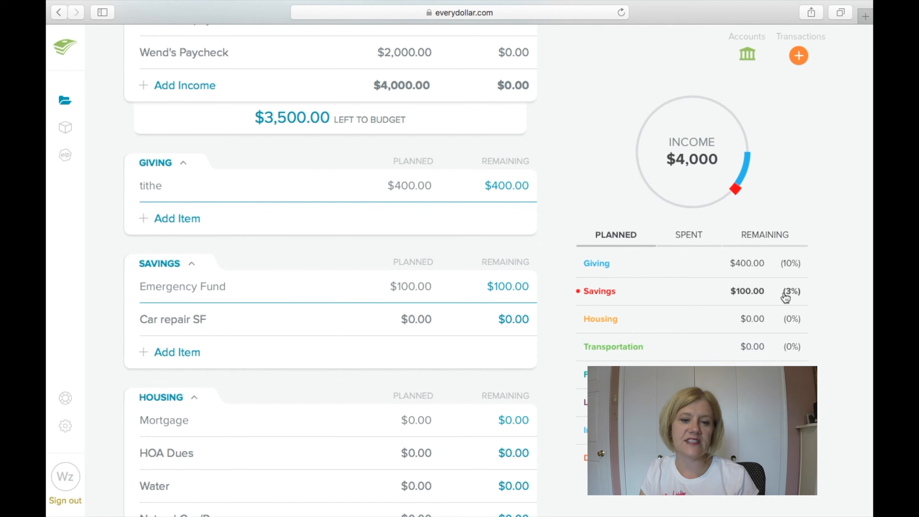
Rename the Mortgage item under Housing as "Rent" and plan $1,000 for it
scroll(391, 374, "down", 4)
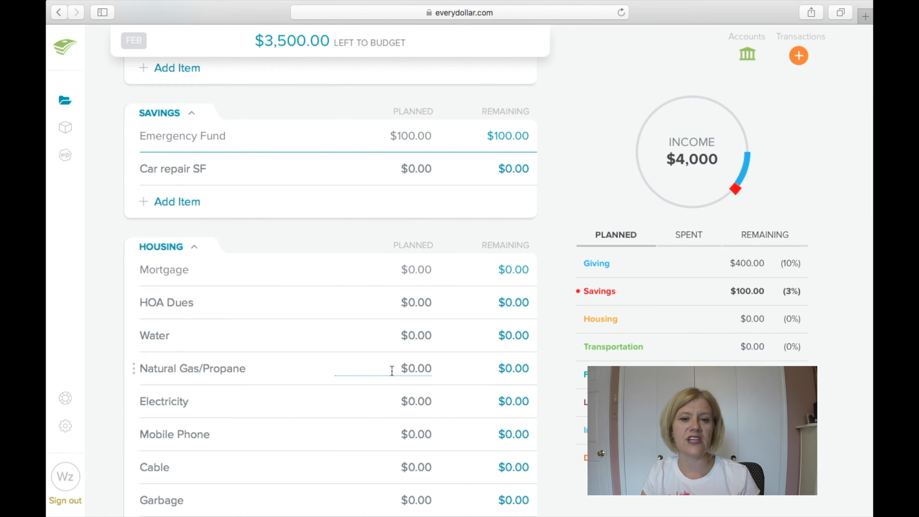
scroll(392, 371, "down", 1)
left_click(164, 249)
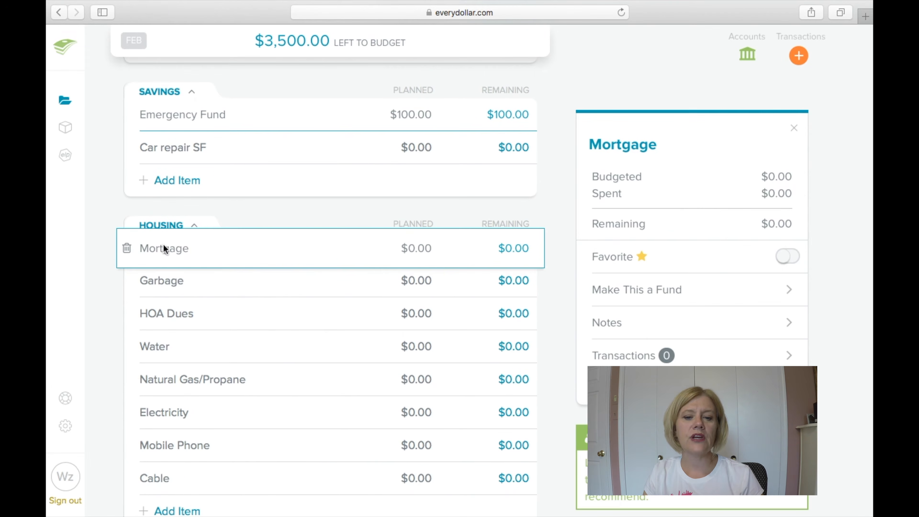
key("BackSpace")
key("BackSpace")
key("BackSpace")
key("BackSpace")
key("BackSpace")
key("BackSpace")
key("BackSpace")
key("BackSpace")
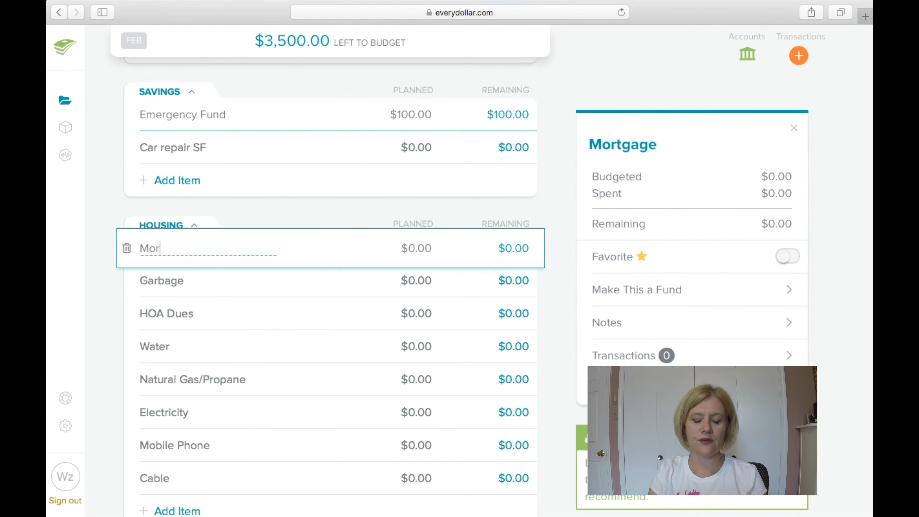
type("Rent")
key("Tab")
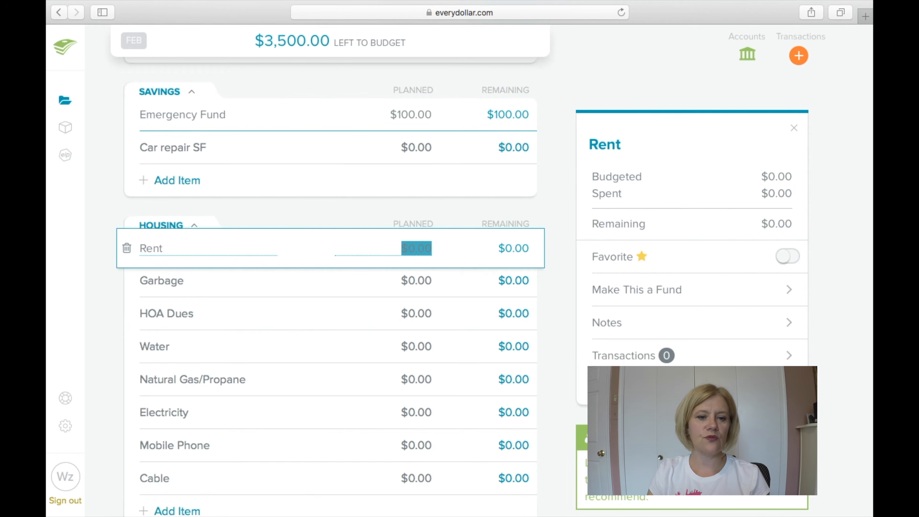
type("1000.00")
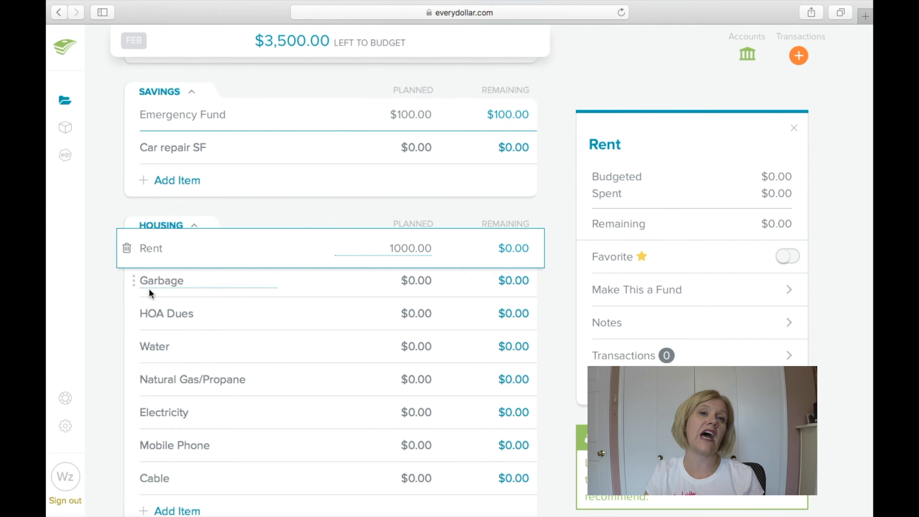
Rename the Garbage item under Housing as "Garbage/Water"
left_click(254, 289)
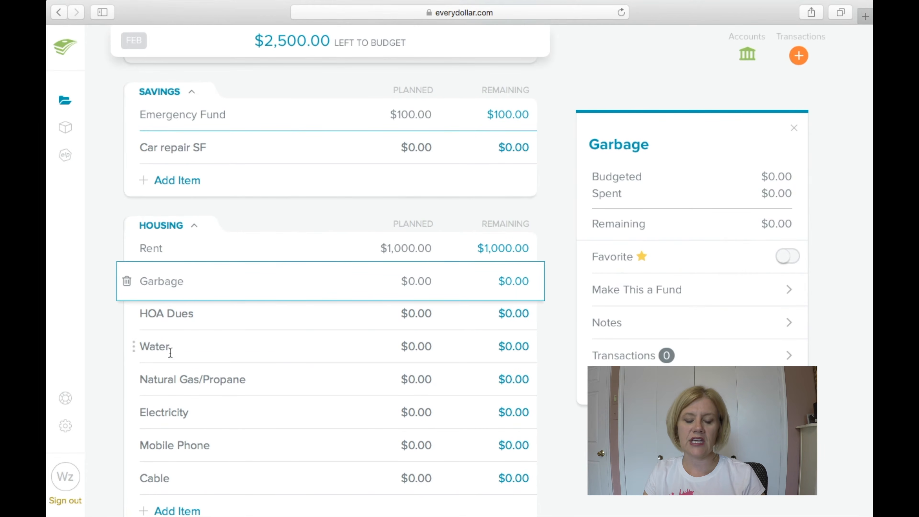
left_click(189, 277)
left_click(189, 277)
type("/Water")
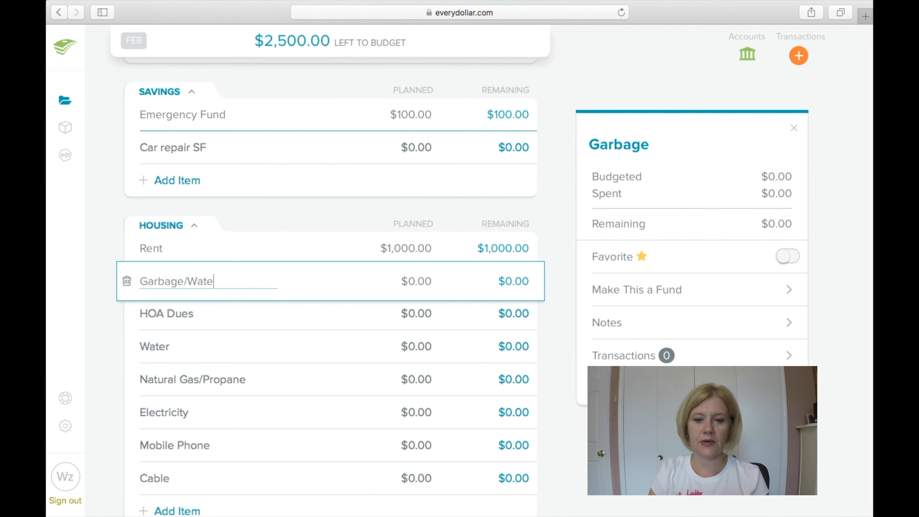
Delete the separate Water item from the Housing group
left_click(135, 349)
left_click(127, 347)
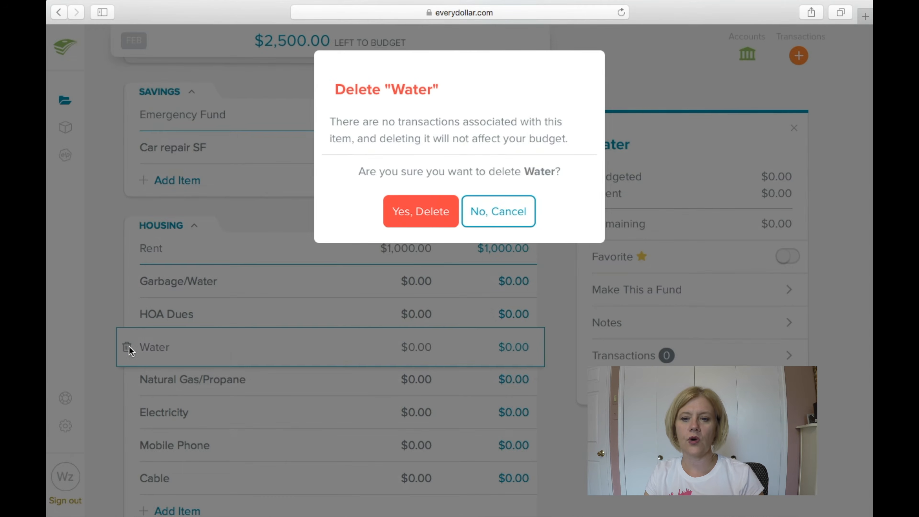
left_click(420, 211)
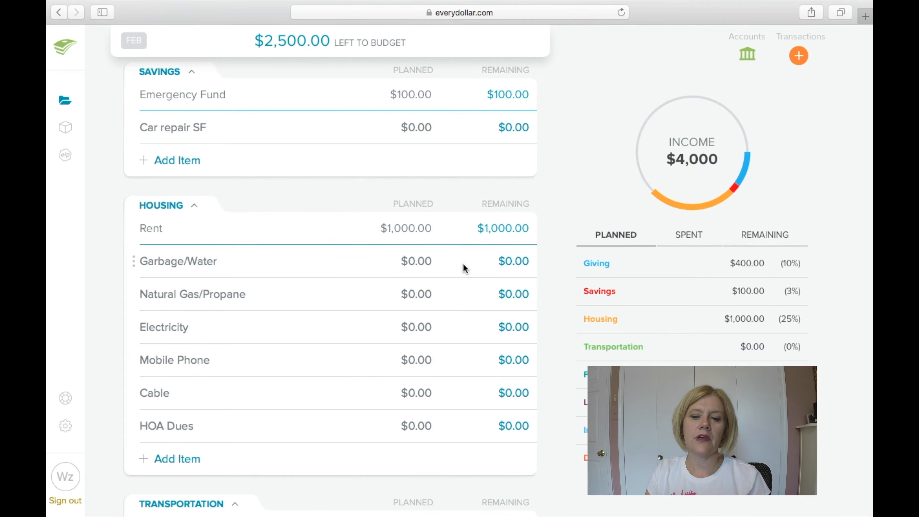
Set the planned amount for Garbage/Water to $25
left_click(424, 261)
key("BackSpace")
key("BackSpace")
key("BackSpace")
key("BackSpace")
type("25.00")
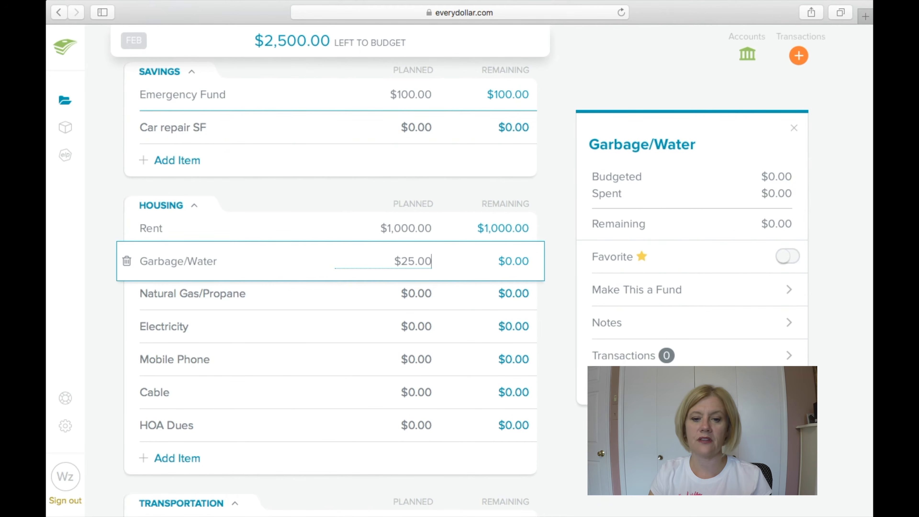
Delete the Natural Gas/Propane item from the Housing group
left_click(329, 302)
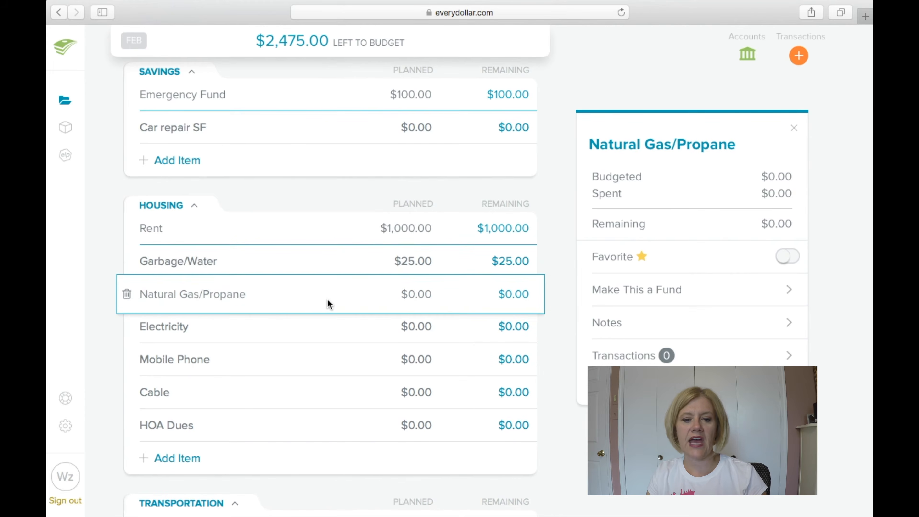
left_click(127, 294)
left_click(436, 219)
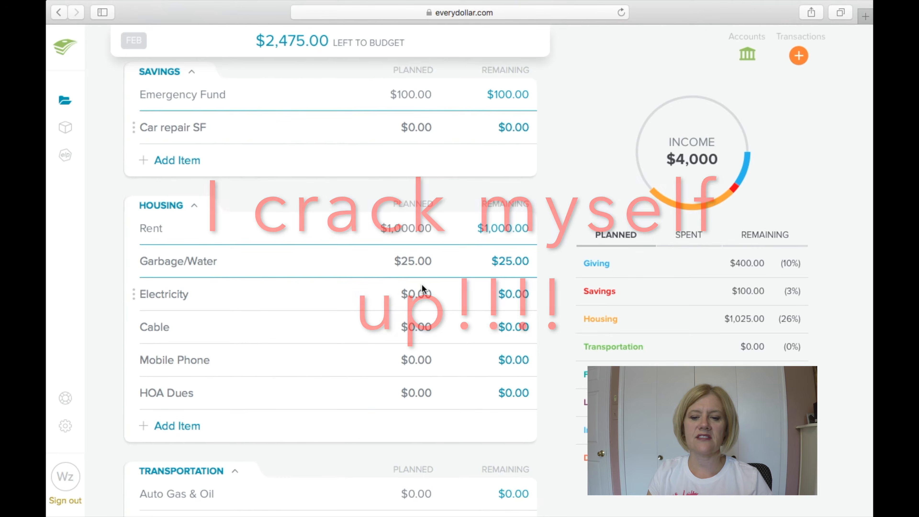
Set the planned amount for Electricity to $150
left_click(424, 290)
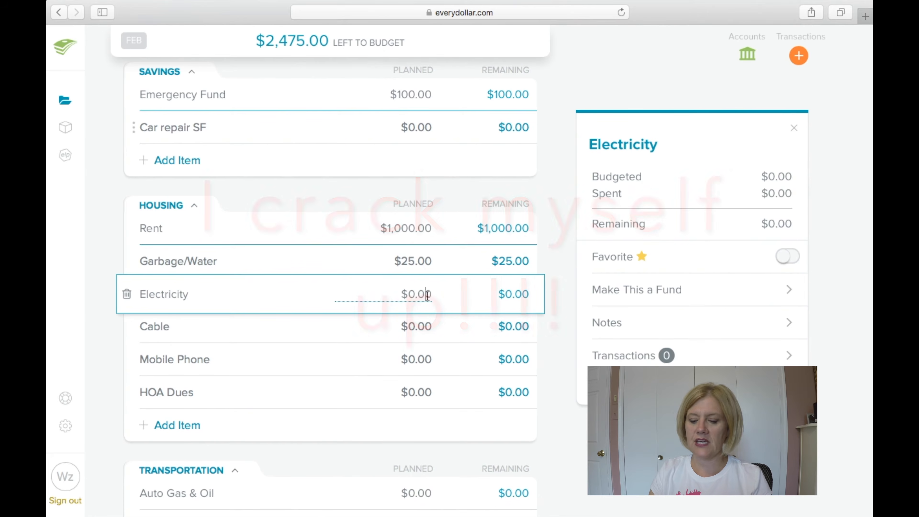
key("BackSpace")
key("BackSpace")
key("BackSpace")
key("BackSpace")
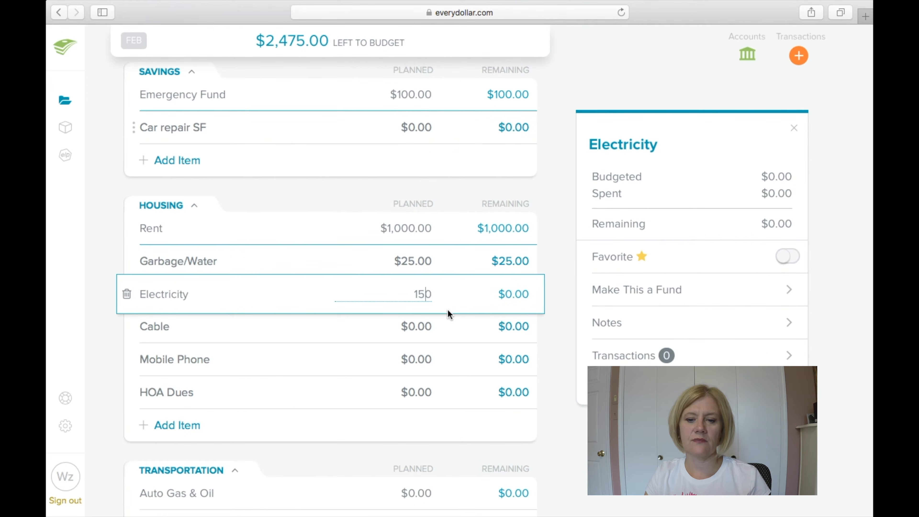
left_click(406, 325)
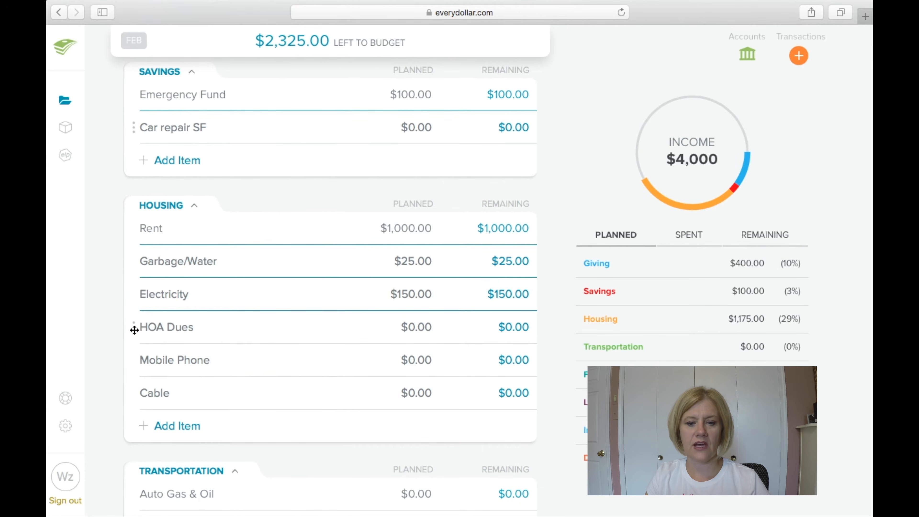
Delete the HOA Dues item from the Housing group
left_click(134, 330)
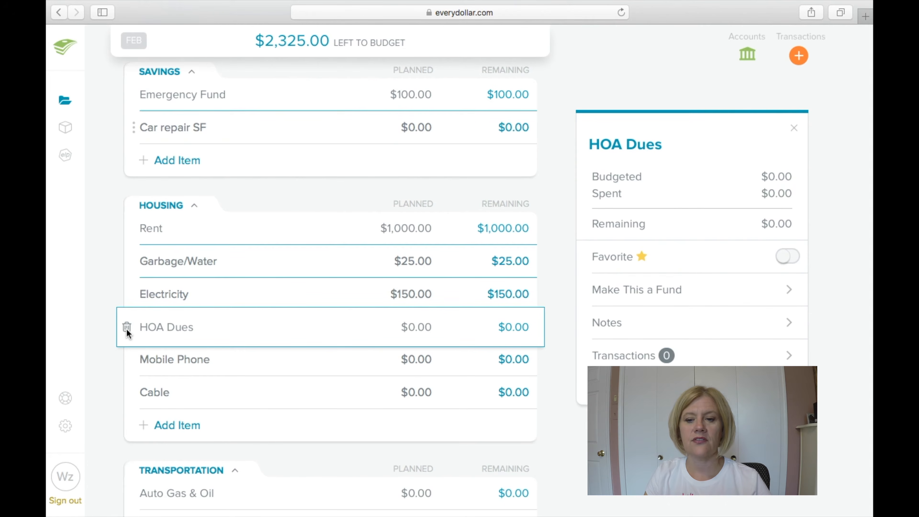
left_click(127, 327)
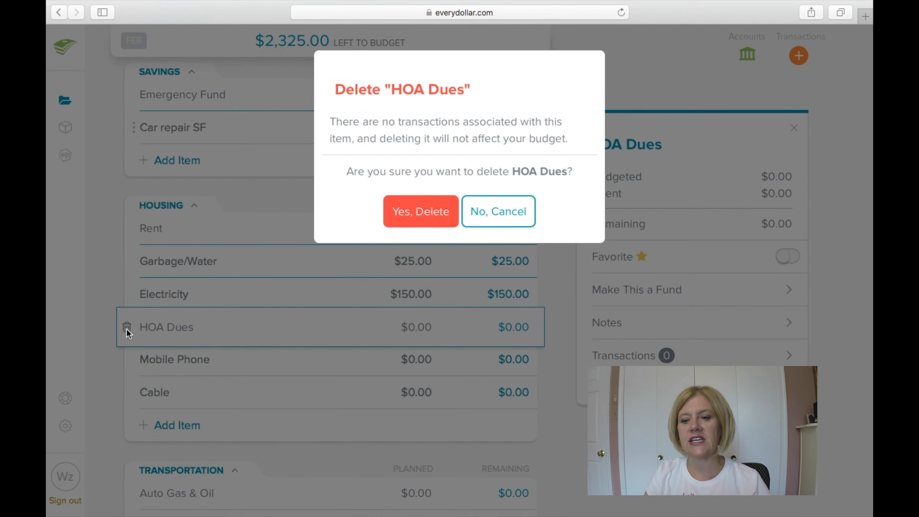
left_click(417, 209)
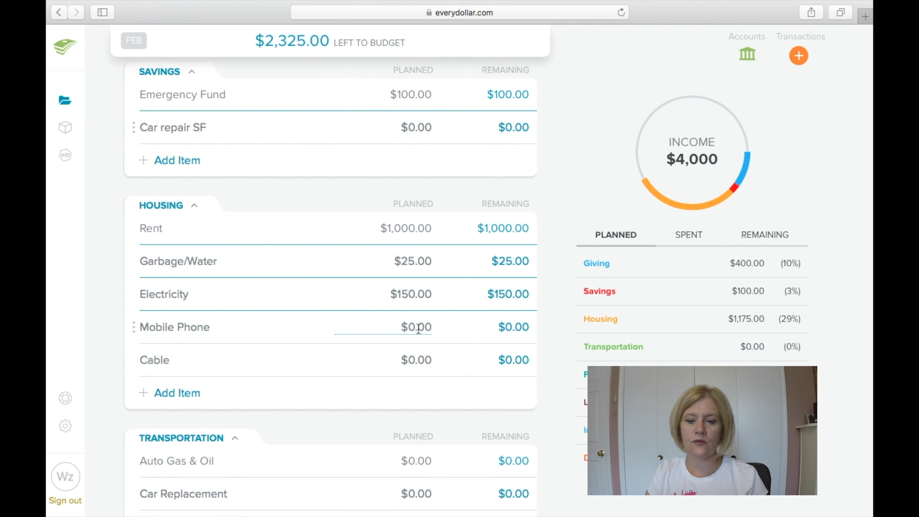
Set the planned amount for Mobile Phone in the Housing group to $100
left_click(413, 336)
key("BackSpace")
key("BackSpace")
type("q")
key("BackSpace")
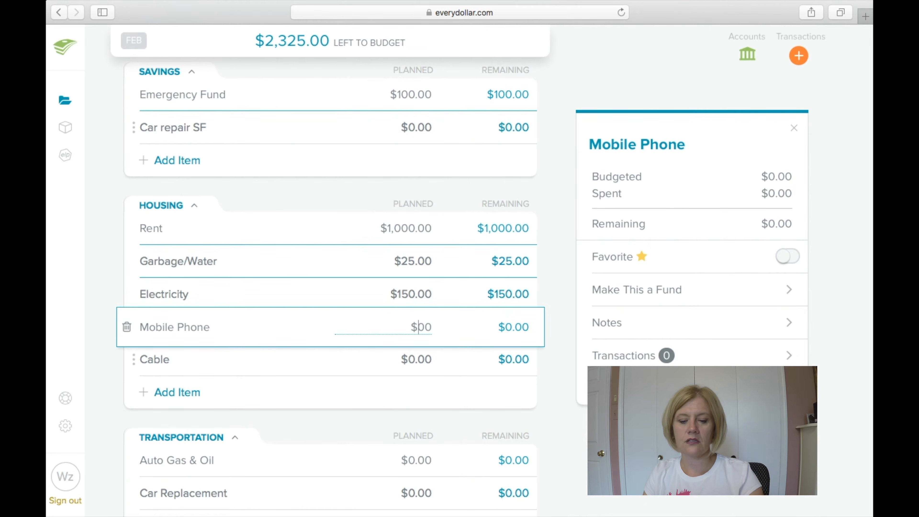
type("100")
key("Tab")
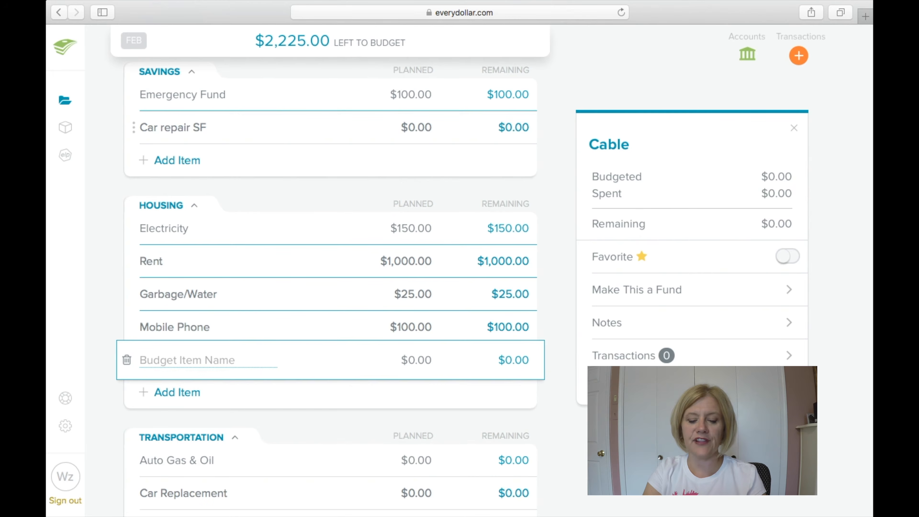
Rename the Cable item in the Housing group as Netflix and set its planned amount to $10
type("Netflix")
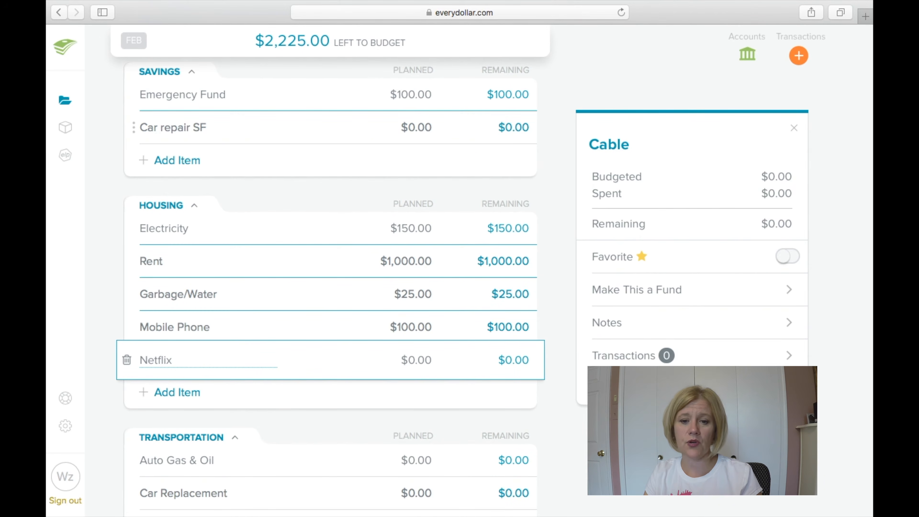
key("Tab")
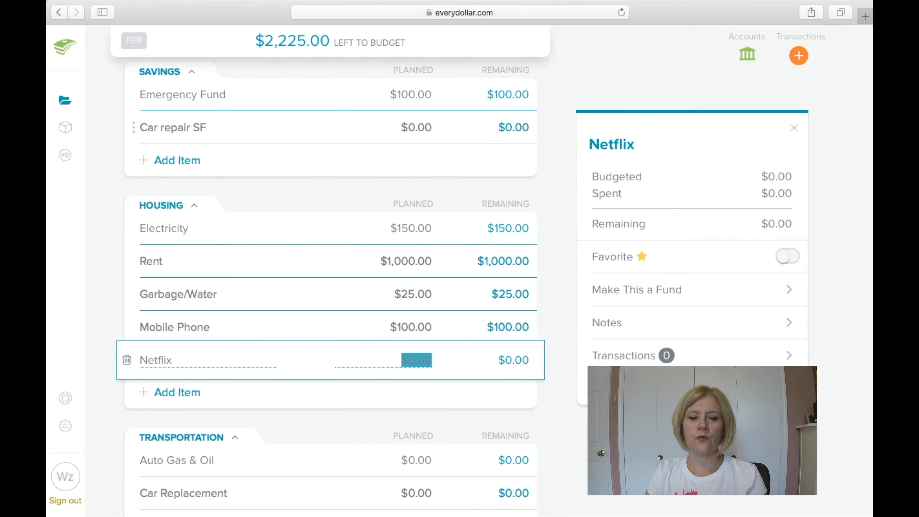
type("10")
key("Return")
Set the planned amount for Auto Gas & Oil in the Transportation group to $300
scroll(313, 444, "down", 5)
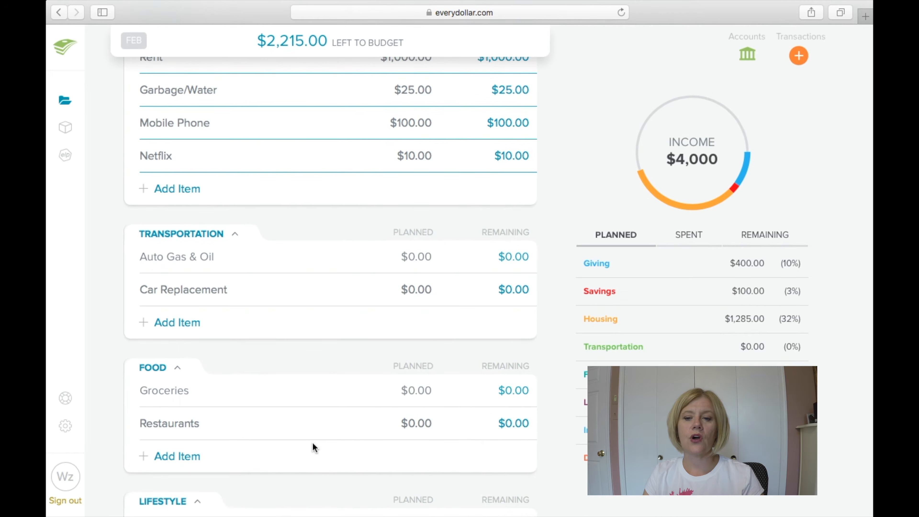
left_click(426, 257)
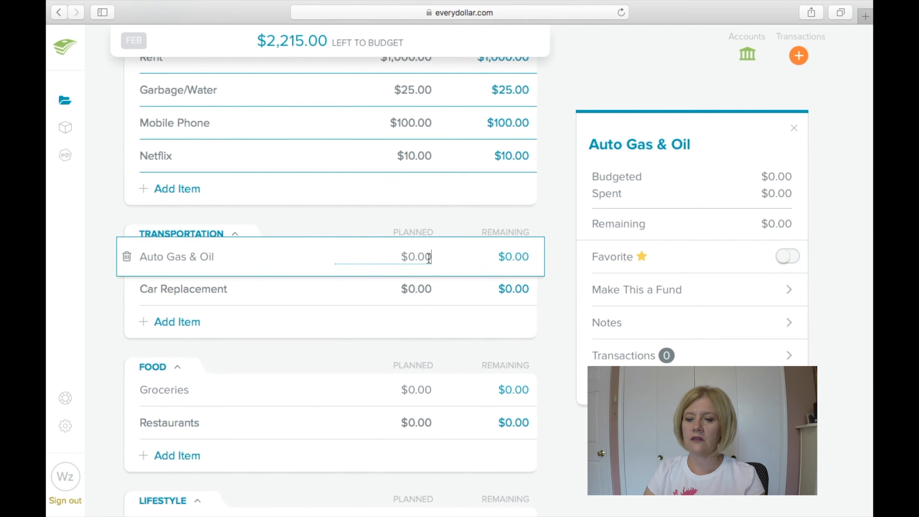
key("BackSpace")
key("BackSpace")
key("BackSpace")
key("BackSpace")
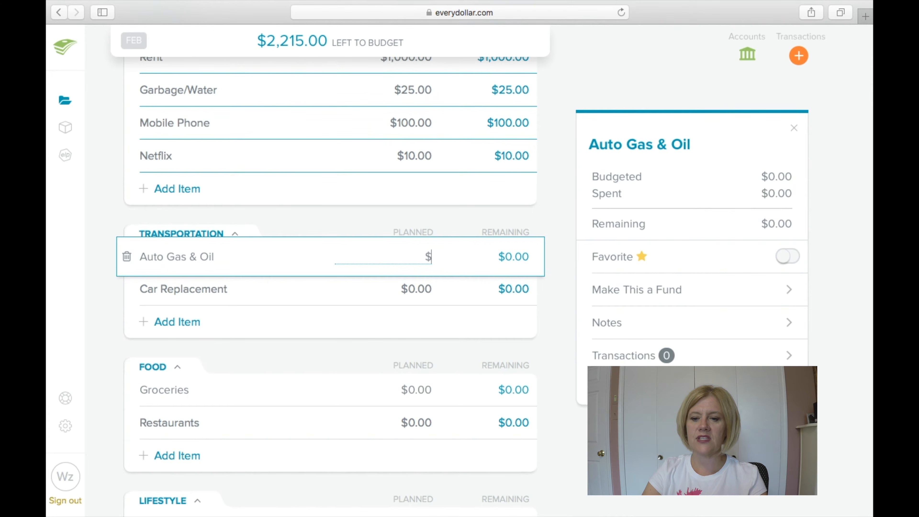
type("300")
key("BackSpace")
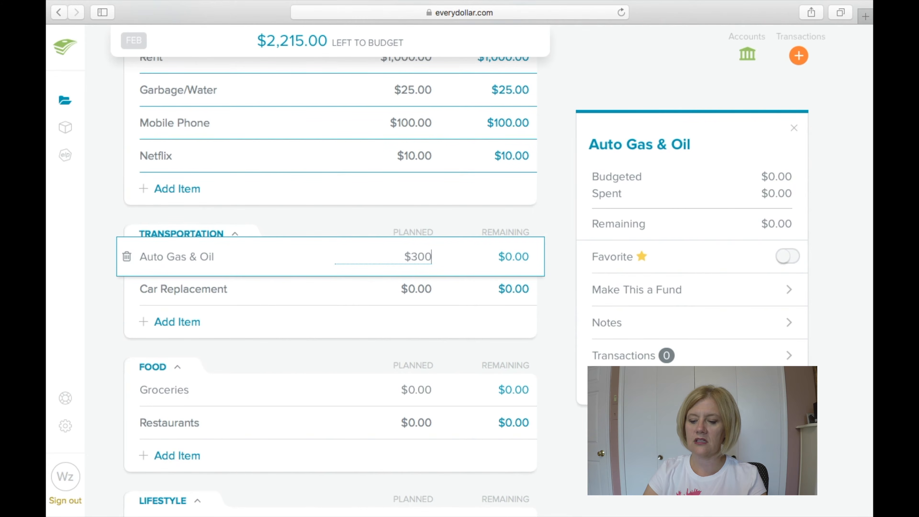
type(".00")
Delete the Car Replacement item from the Transportation group
left_click(434, 293)
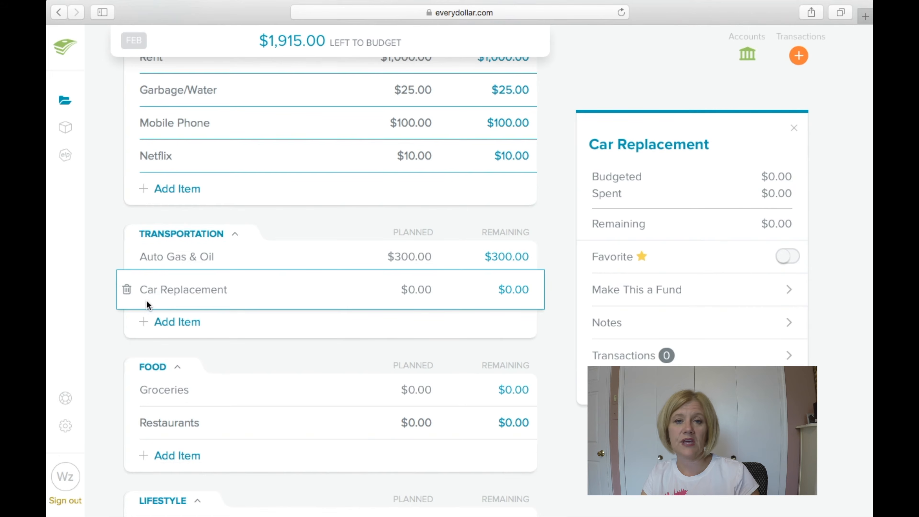
left_click(128, 293)
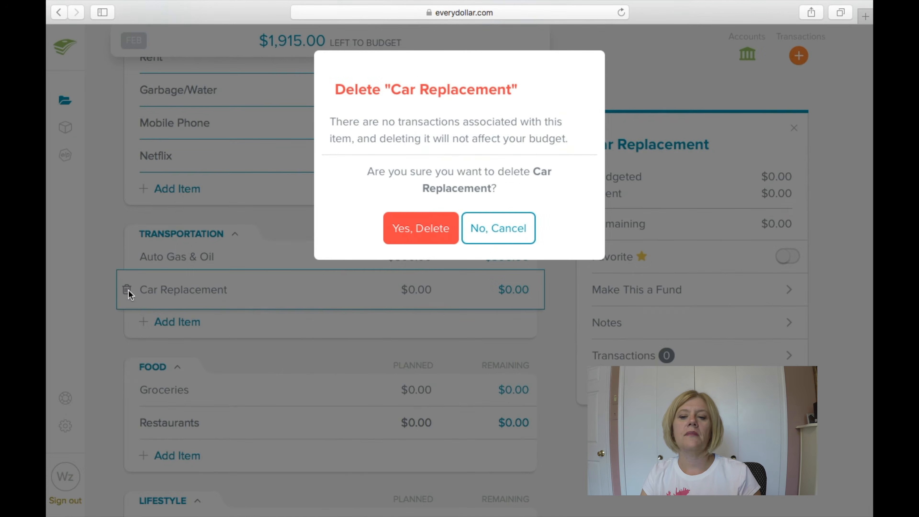
left_click(420, 235)
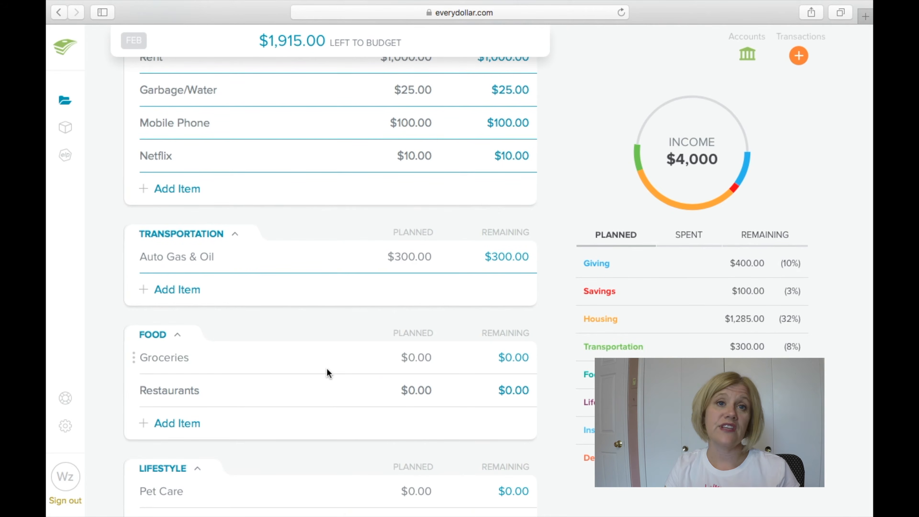
Rename the Groceries item in the Food group as Trader Joes
scroll(327, 373, "down", 2)
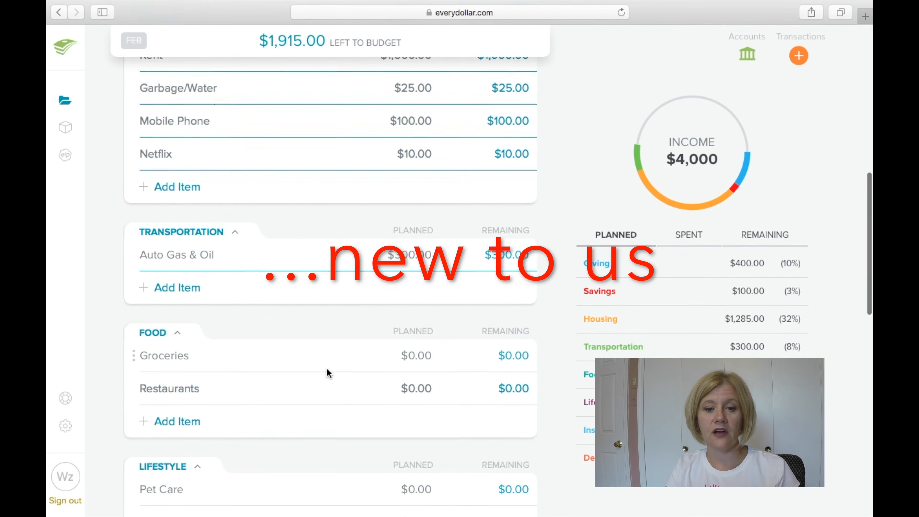
scroll(327, 373, "down", 1)
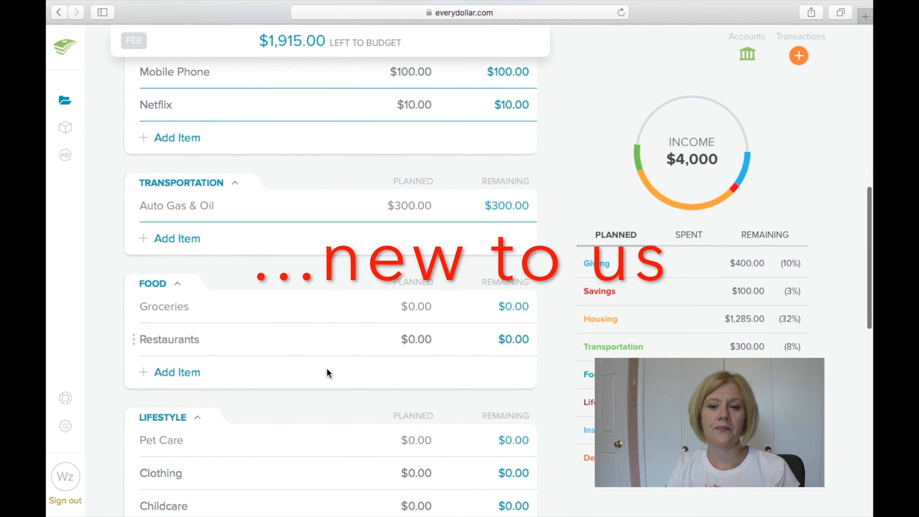
left_click(430, 309)
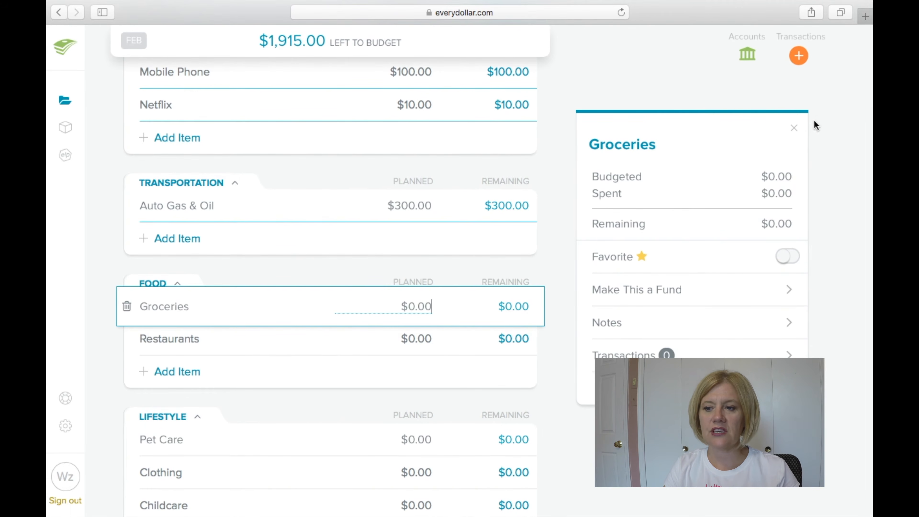
left_click(793, 129)
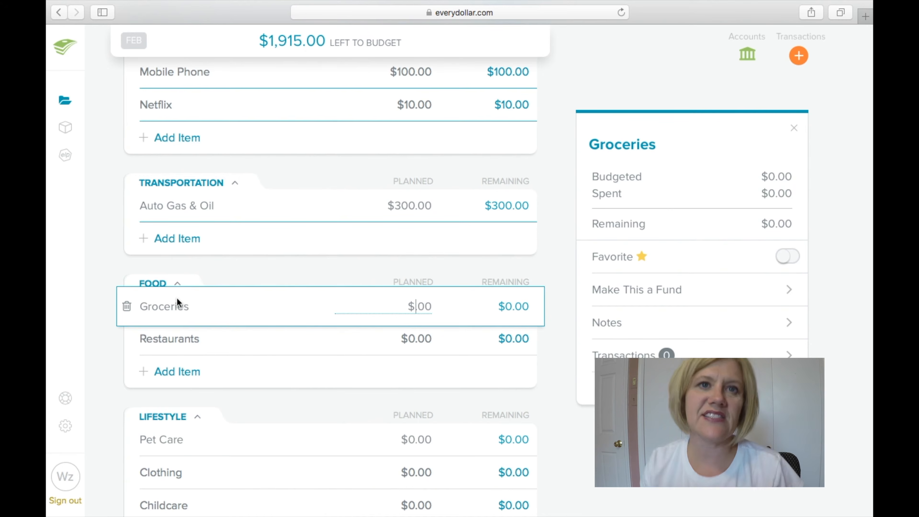
left_click(219, 307)
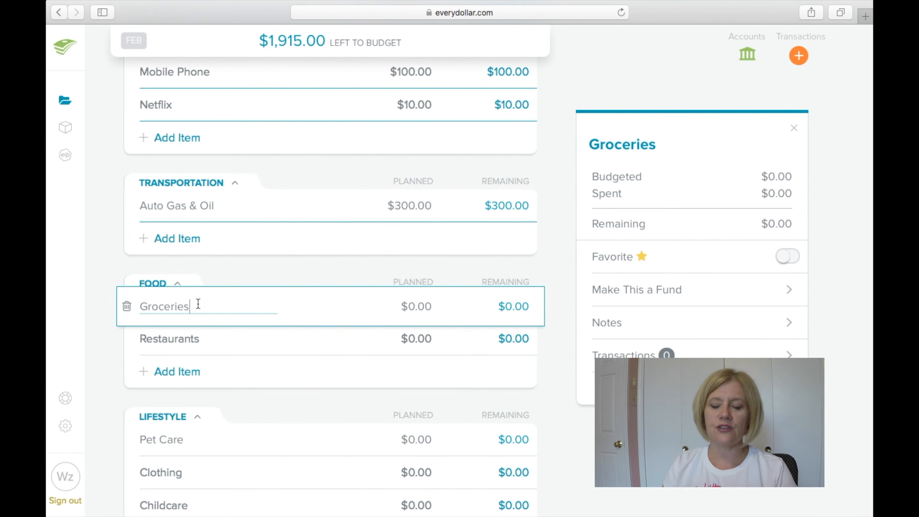
key("BackSpace")
key("BackSpace")
key("BackSpace")
key("BackSpace")
key("BackSpace")
key("BackSpace")
key("BackSpace")
key("BackSpace")
key("BackSpace")
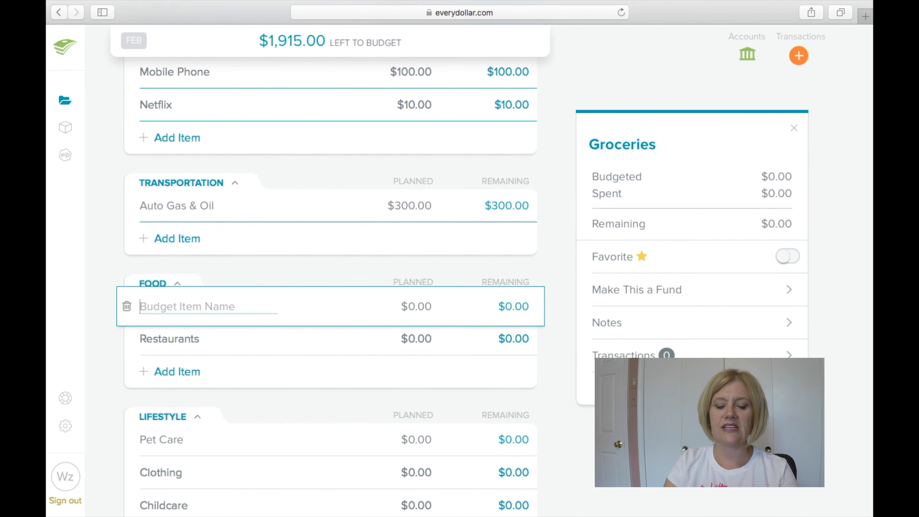
type("Trader")
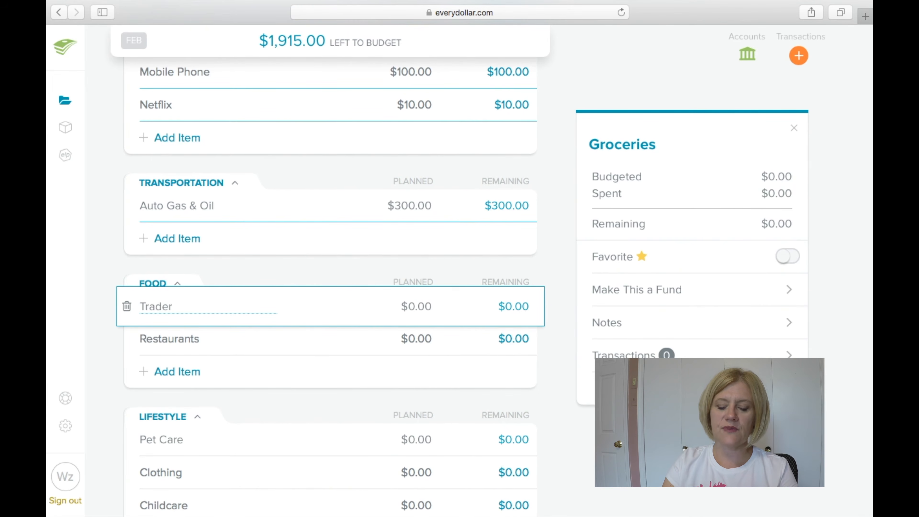
type(" Joes")
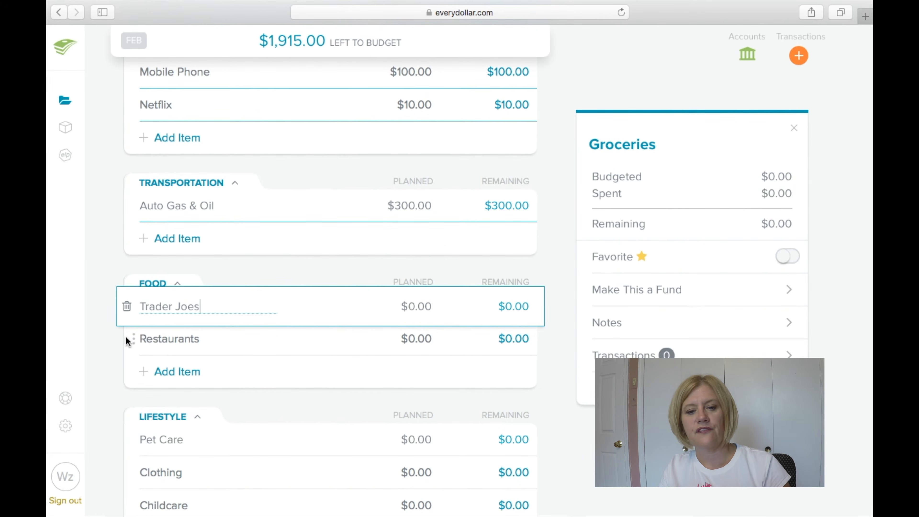
Add three items named Amazon, Giant and Walmart to the Food group
left_click(178, 378)
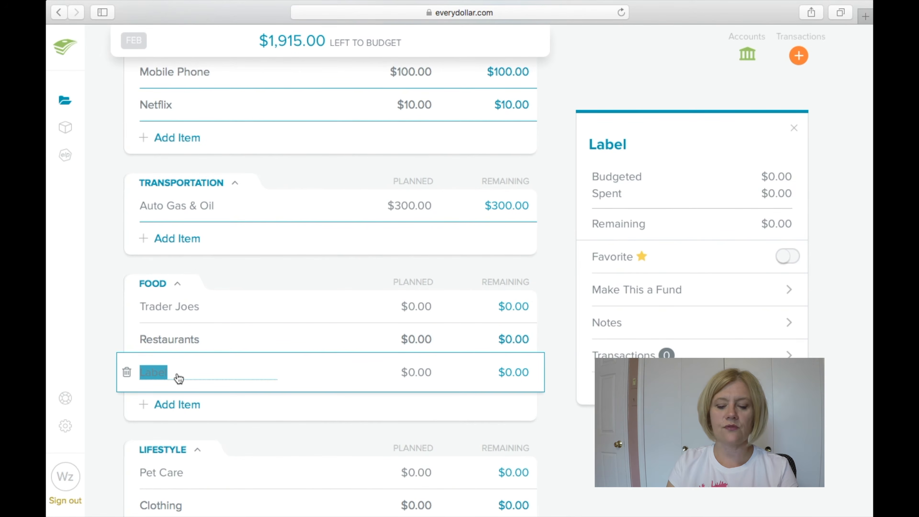
type("Amazon")
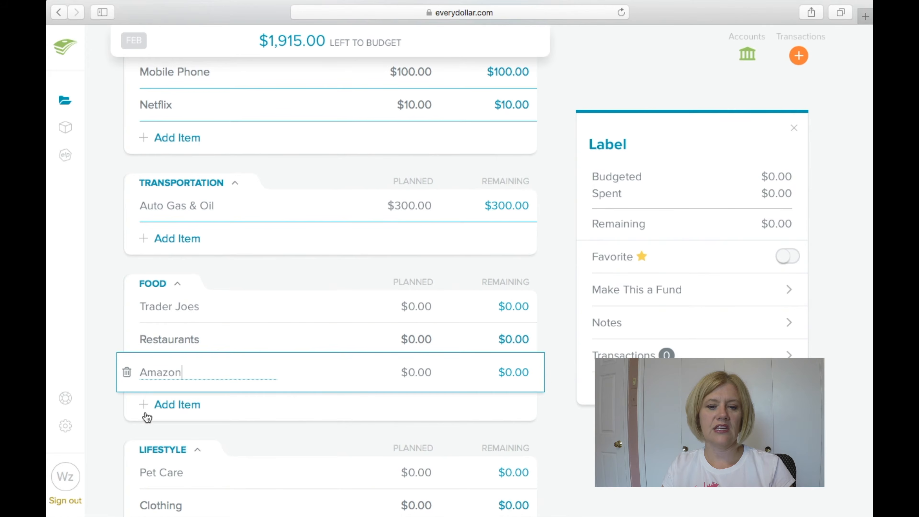
left_click(163, 404)
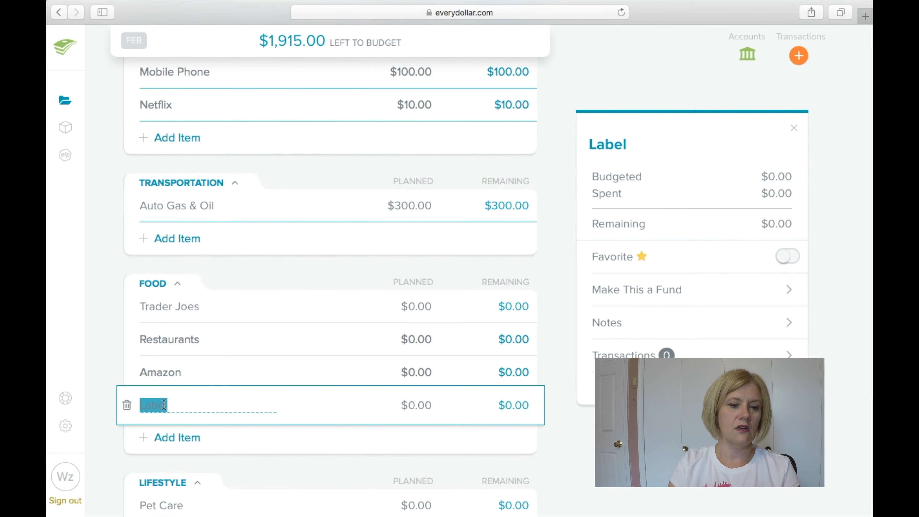
type("Giant")
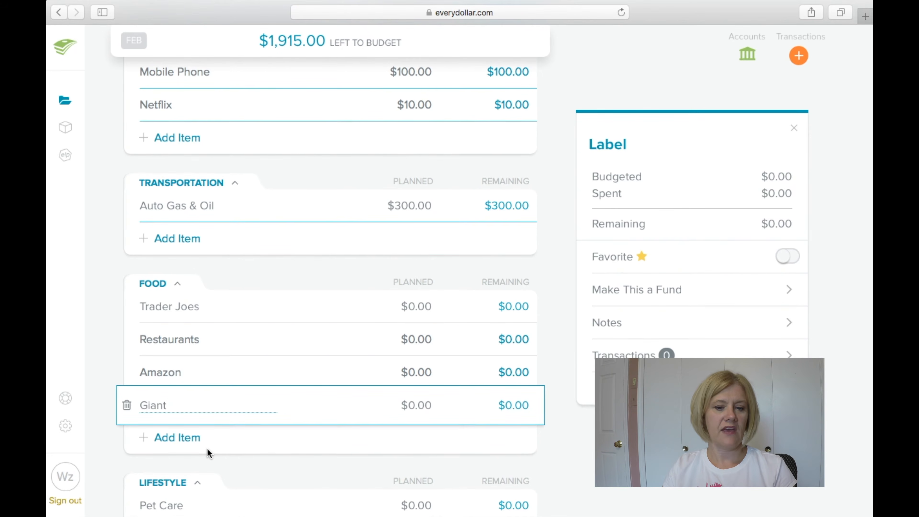
left_click(179, 438)
type("Walmart")
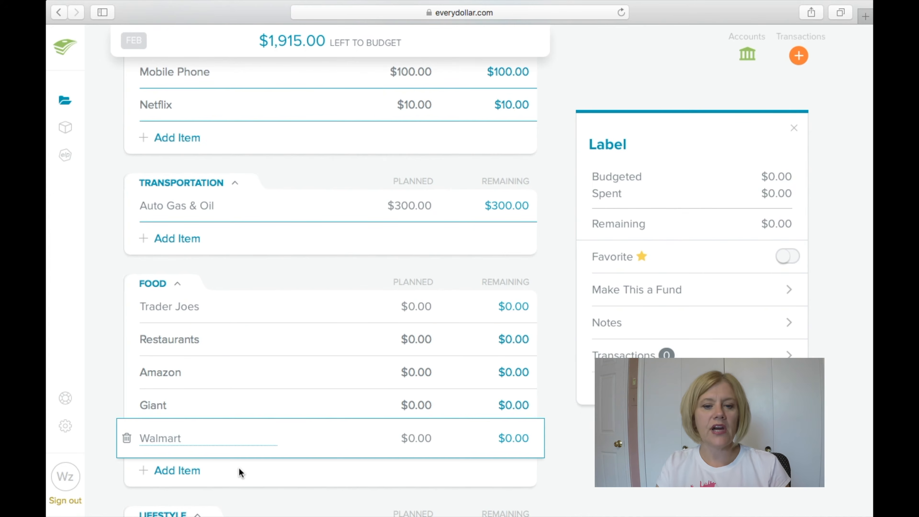
Set the planned amount for Trader Joes in the Food group to $75
left_click(429, 311)
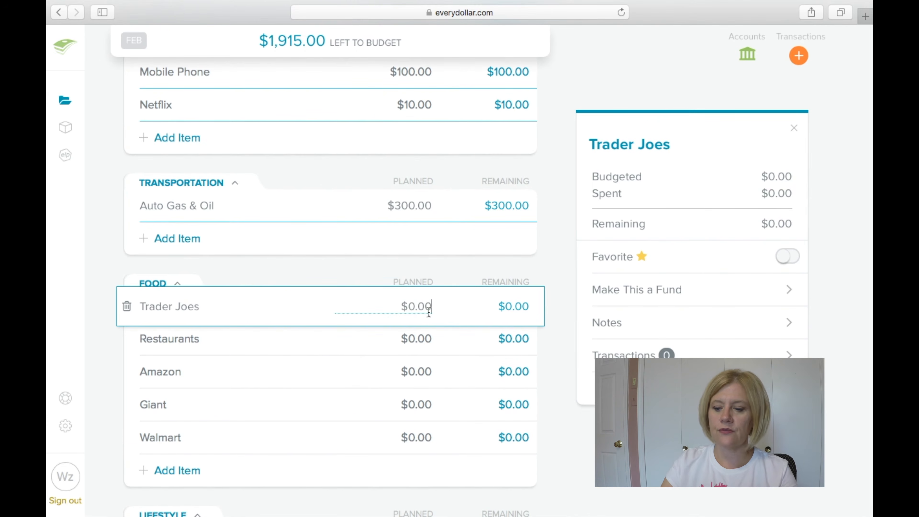
key("BackSpace")
key("BackSpace")
key("BackSpace")
key("BackSpace")
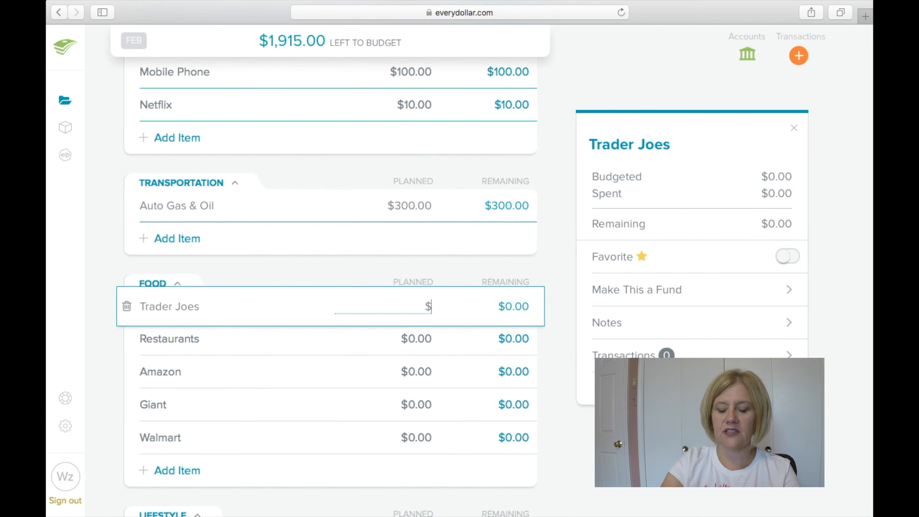
type("75.9")
key("BackSpace")
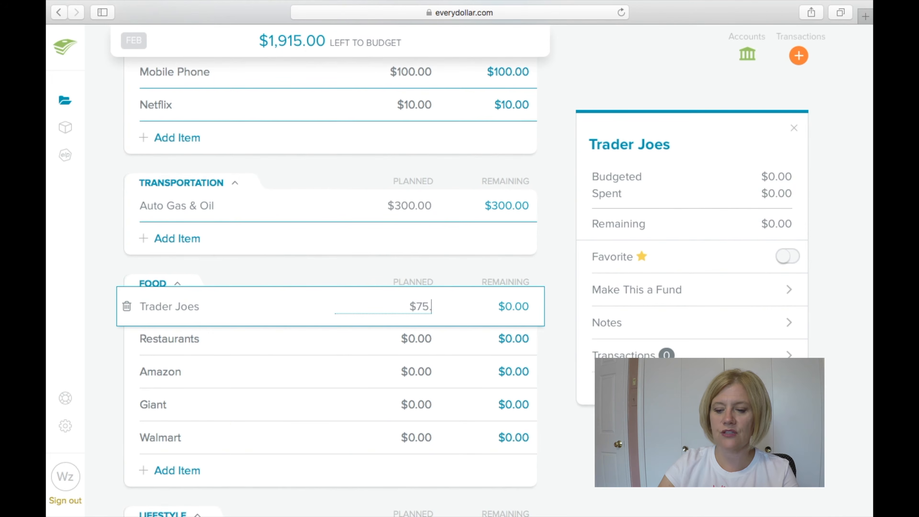
type("00")
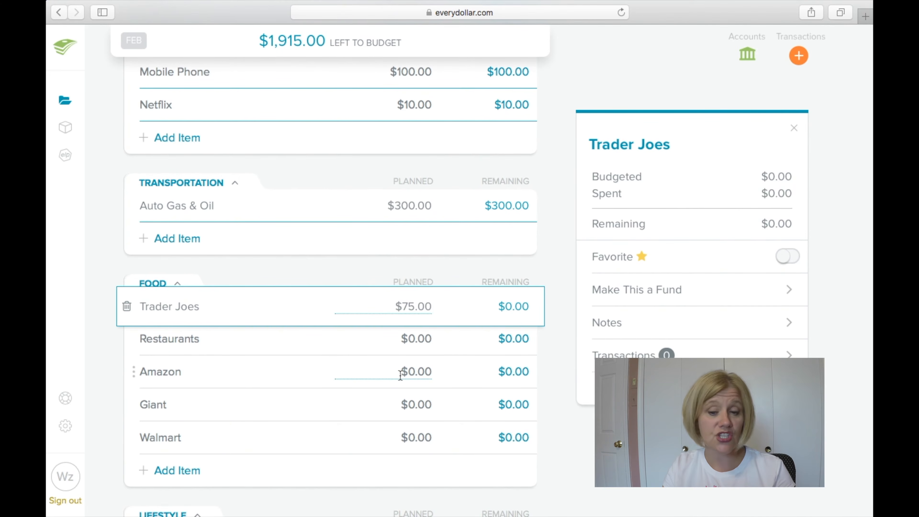
Set the planned amounts in the Food group to $50 for Amazon and $150 for Giant
left_click(432, 371)
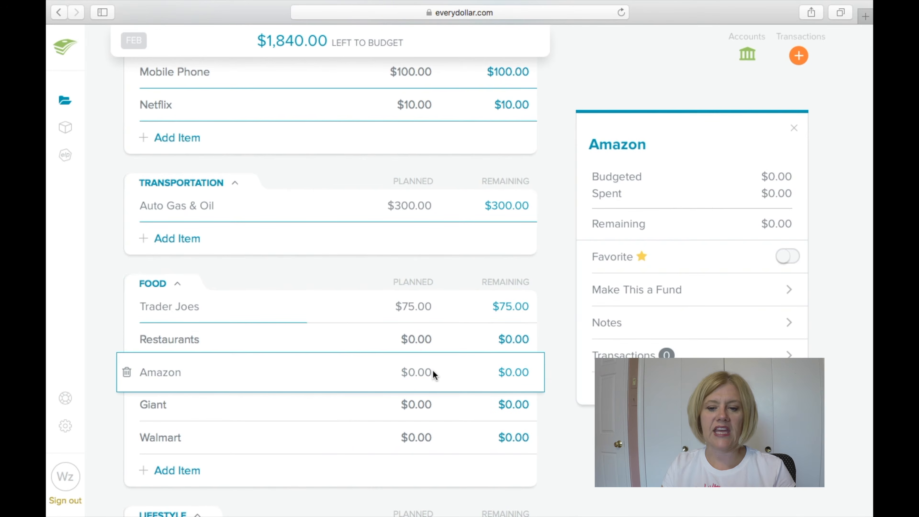
key("BackSpace")
key("BackSpace")
key("BackSpace")
key("BackSpace")
type("50.00")
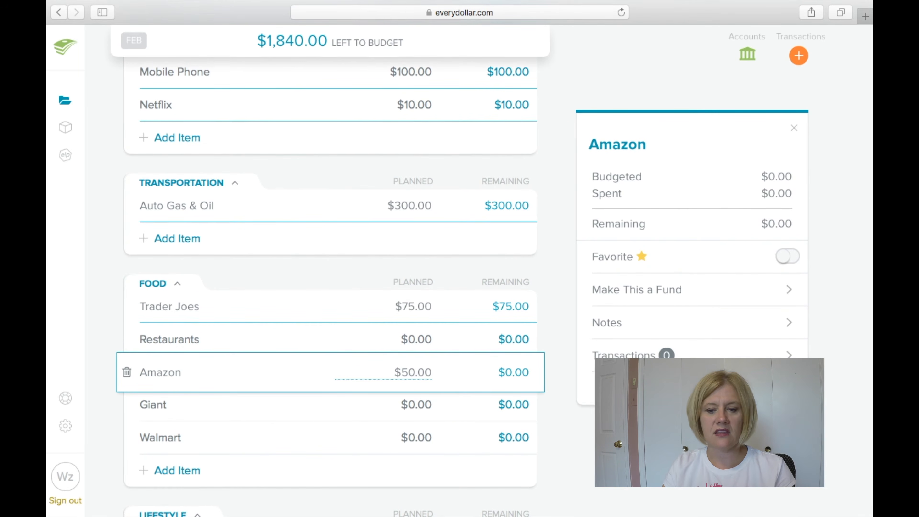
left_click(412, 405)
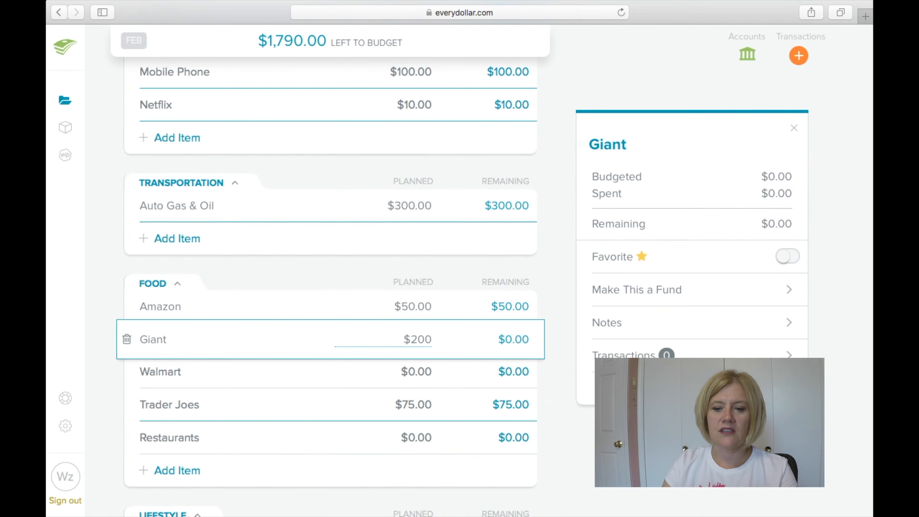
type("150.")
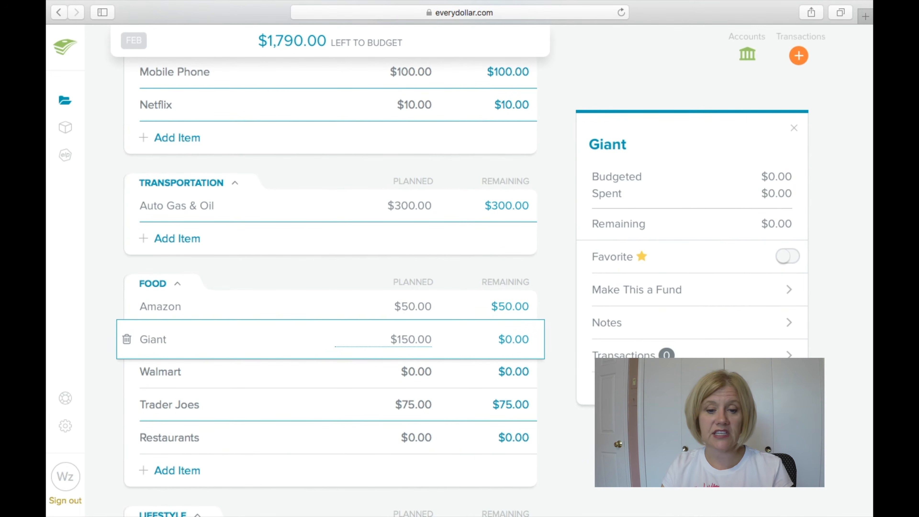
Set the planned amount for Walmart in the Food group to $200
left_click(428, 372)
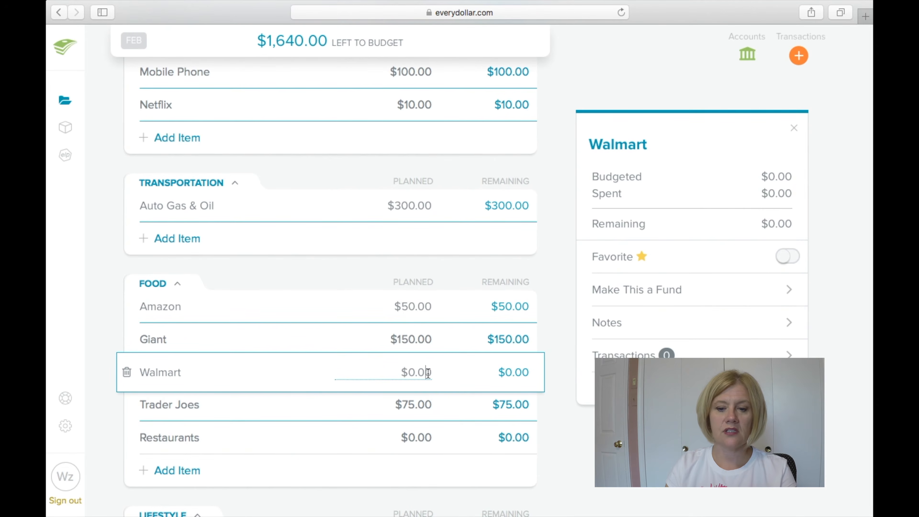
key("BackSpace")
key("BackSpace")
key("BackSpace")
key("BackSpace")
type("200")
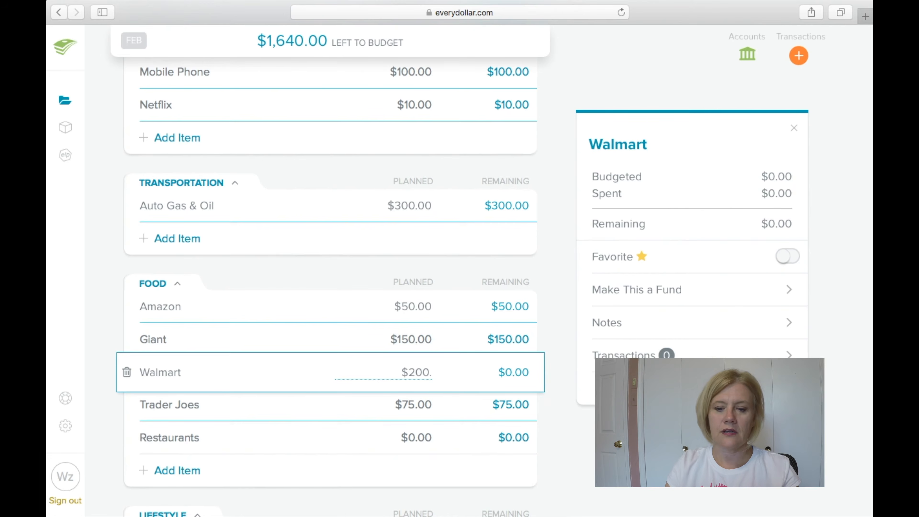
type(".00")
left_click(299, 443)
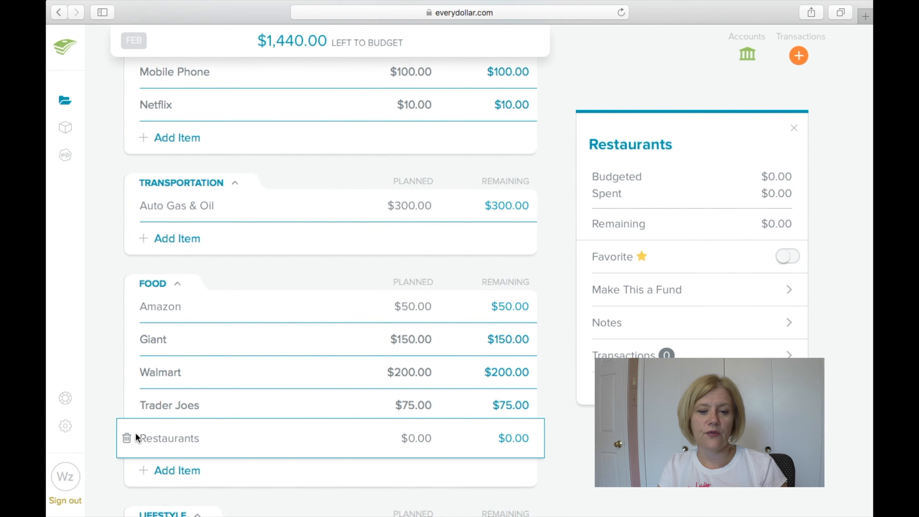
Delete the Restaurants item from the Food group and the Pet Care item from the Lifestyle group
left_click(126, 439)
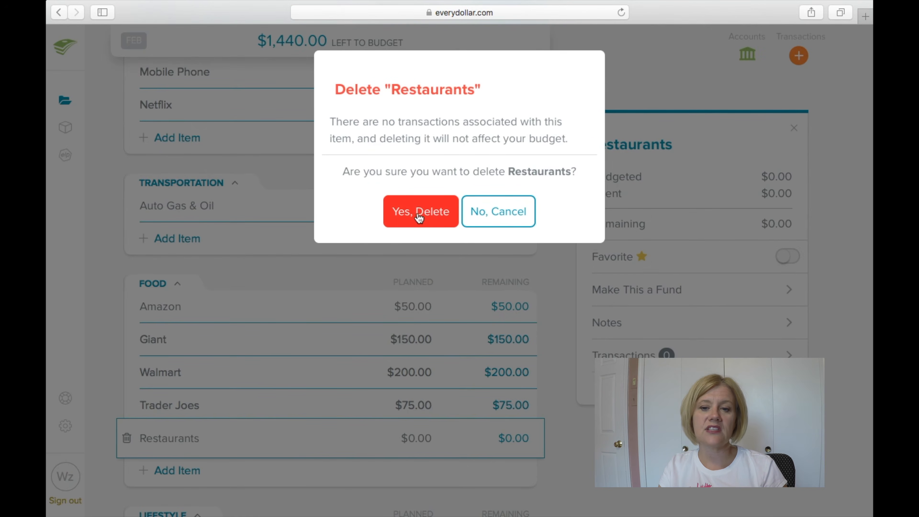
left_click(428, 215)
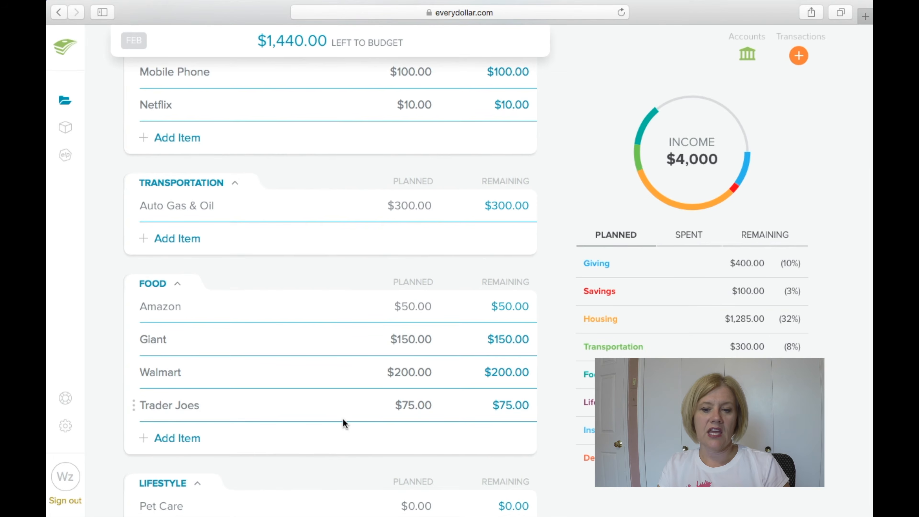
scroll(343, 424, "down", 5)
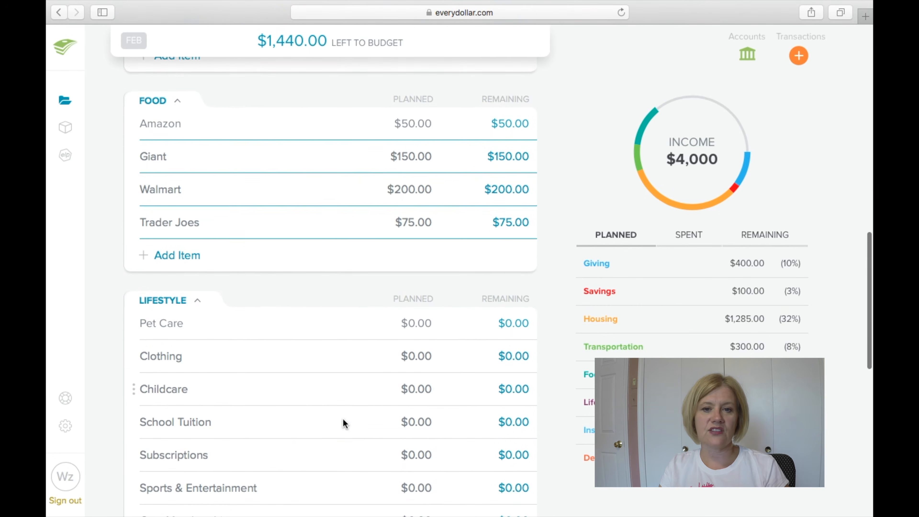
scroll(343, 420, "down", 1)
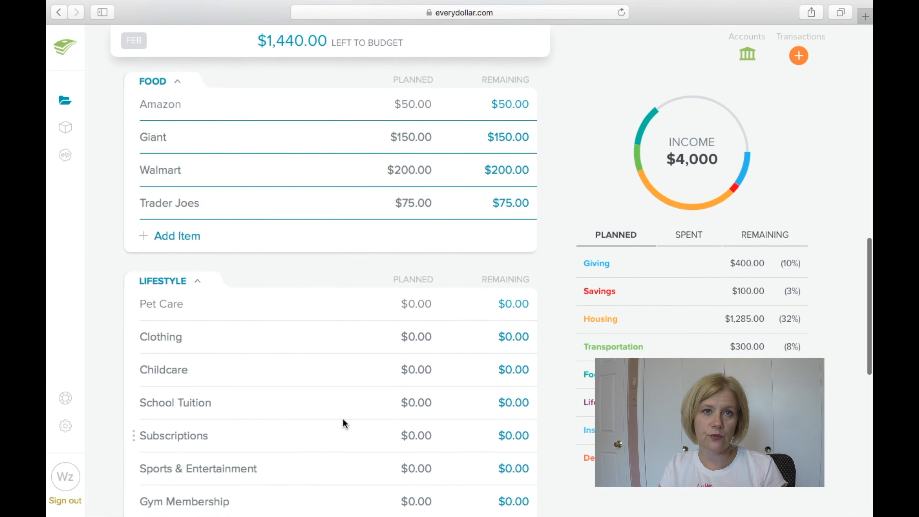
left_click(136, 304)
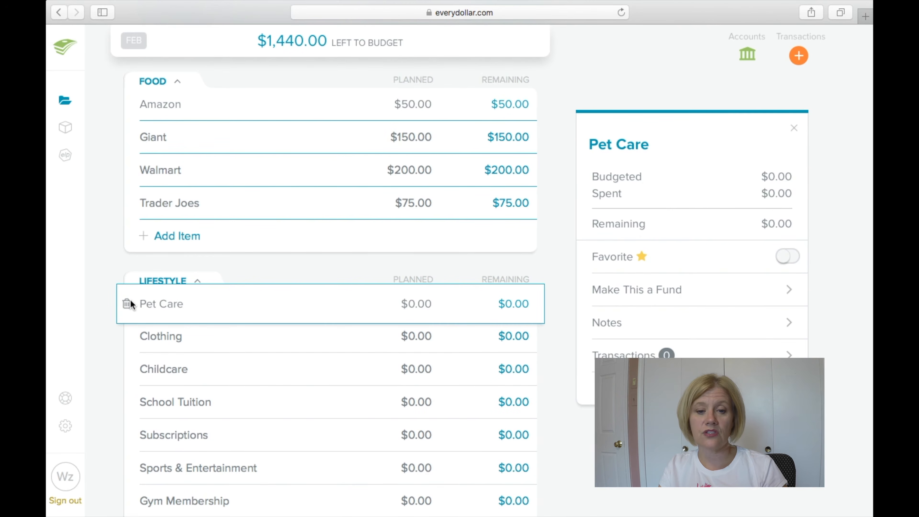
left_click(126, 304)
left_click(432, 198)
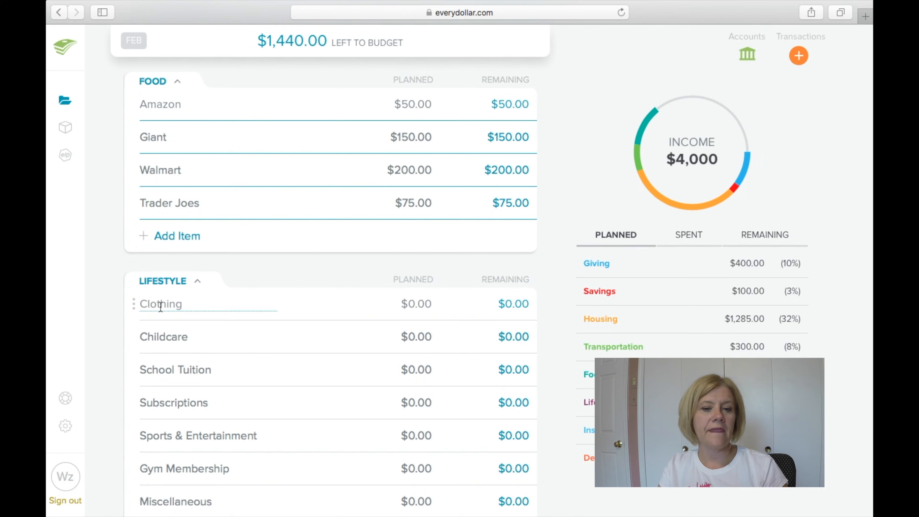
Delete the Clothing, Childcare and School Tuition items from the Lifestyle group
left_click(135, 306)
left_click(127, 304)
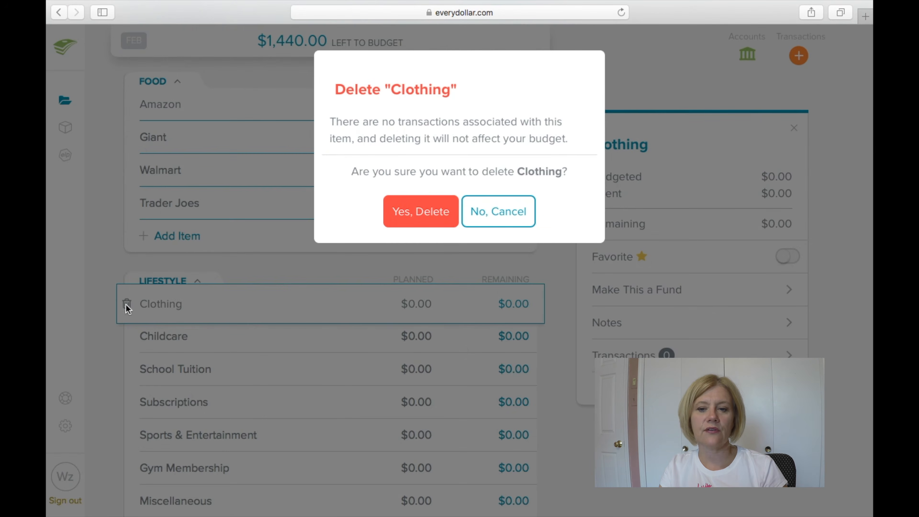
left_click(436, 214)
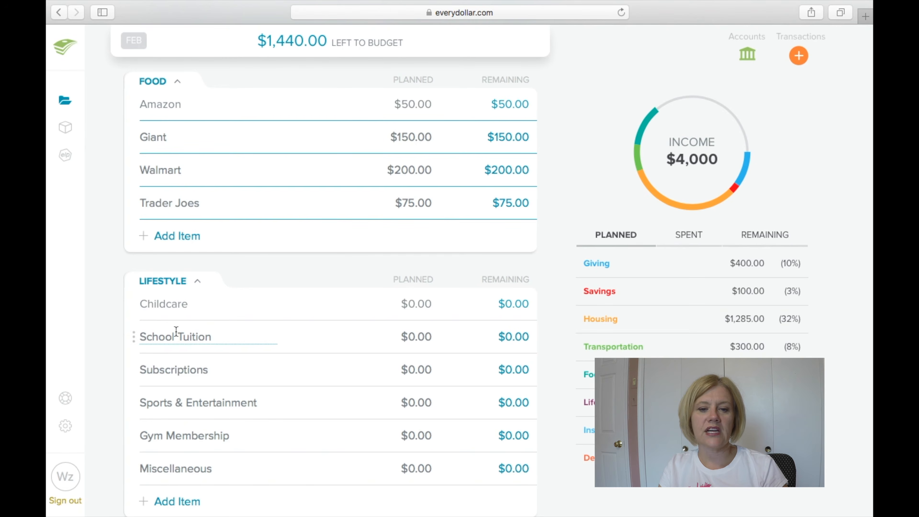
left_click(136, 304)
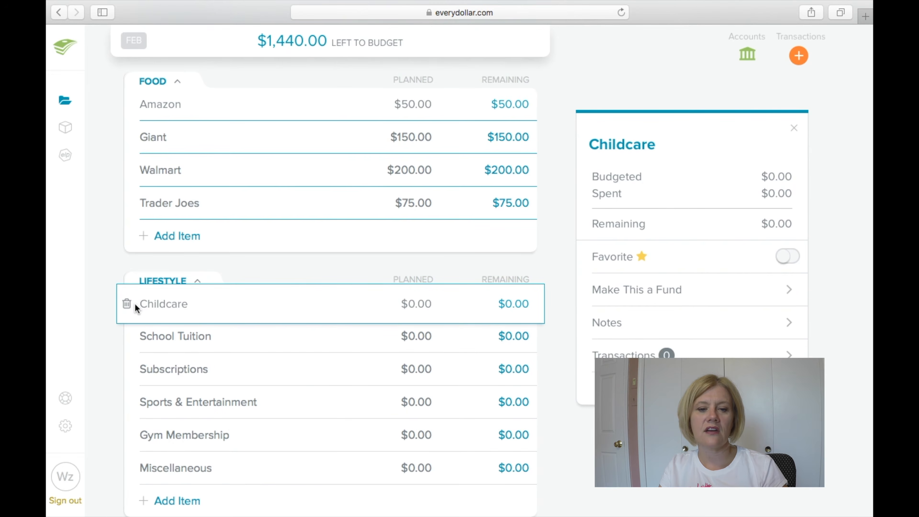
left_click(126, 304)
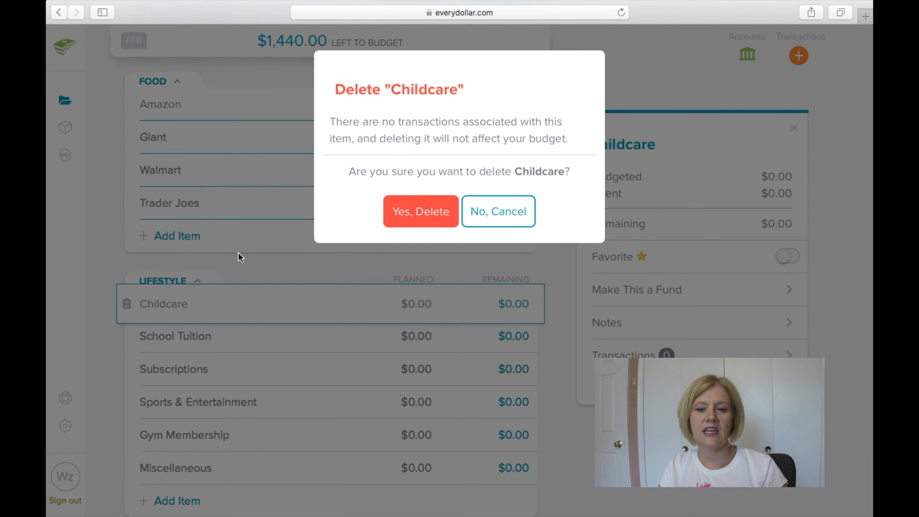
left_click(430, 214)
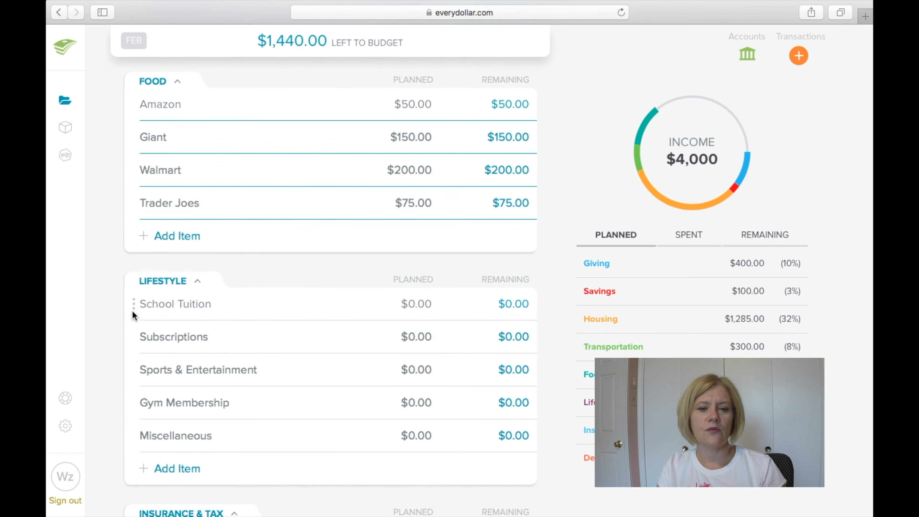
left_click(129, 302)
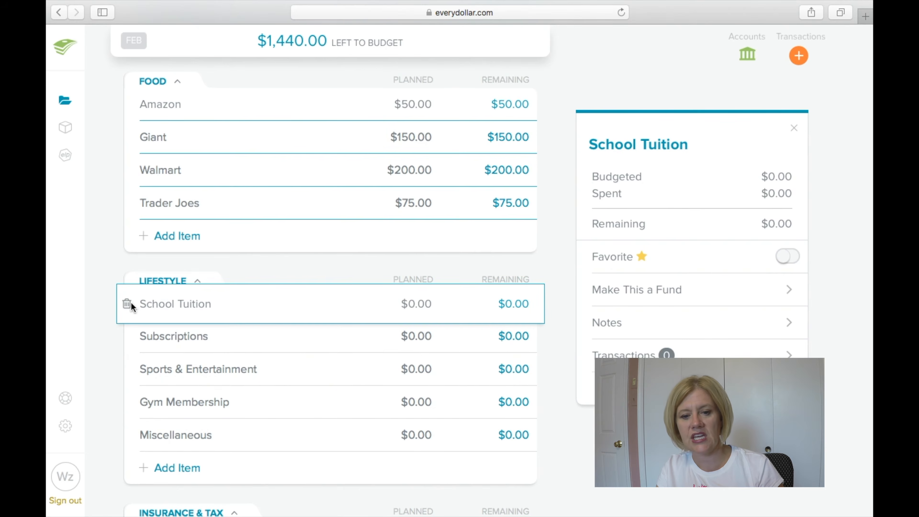
left_click(127, 304)
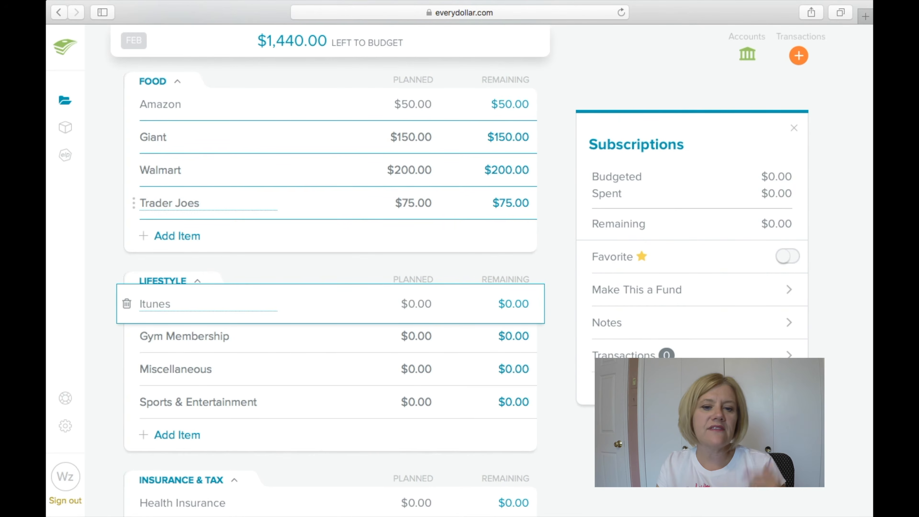
Set the planned amount for Itunes in the Lifestyle group to $40
left_click(409, 304)
left_click(410, 305)
key("BackSpace")
type("40")
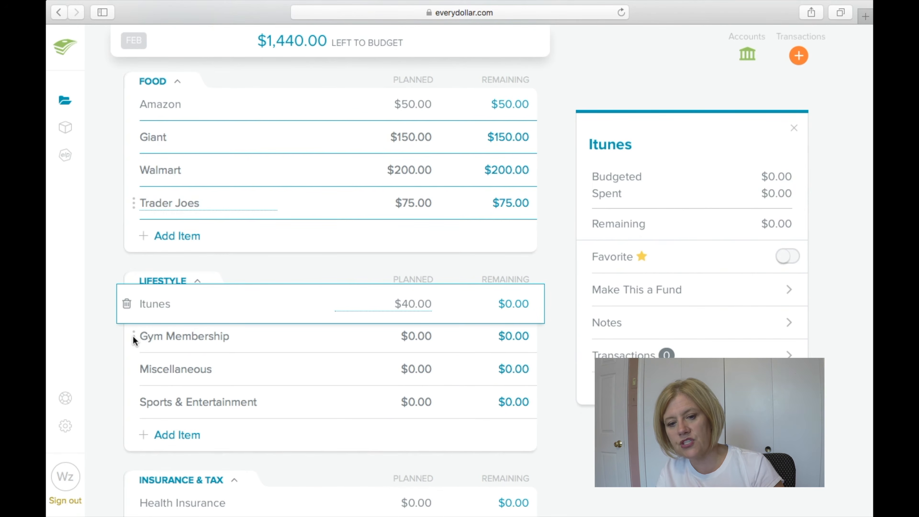
Delete the Gym Membership, Miscellaneous and Sports & Entertainment items from the Lifestyle group
left_click(125, 337)
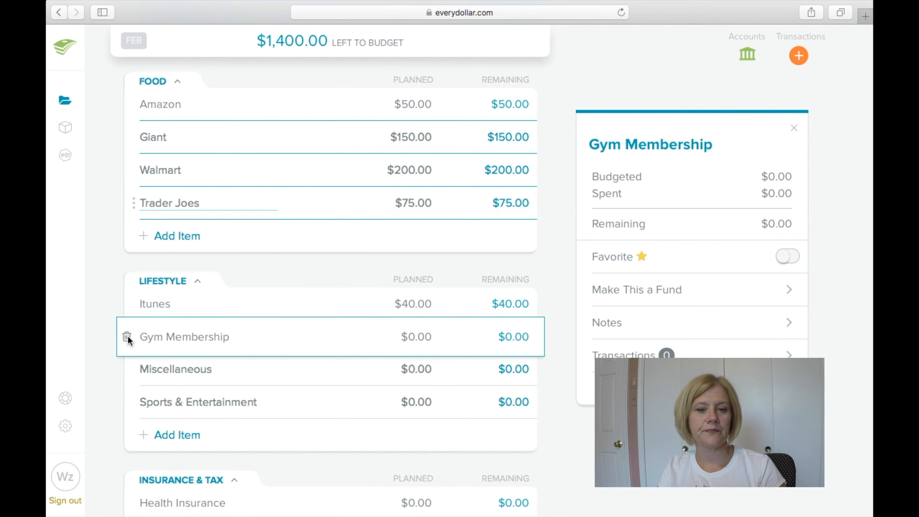
left_click(128, 335)
left_click(430, 229)
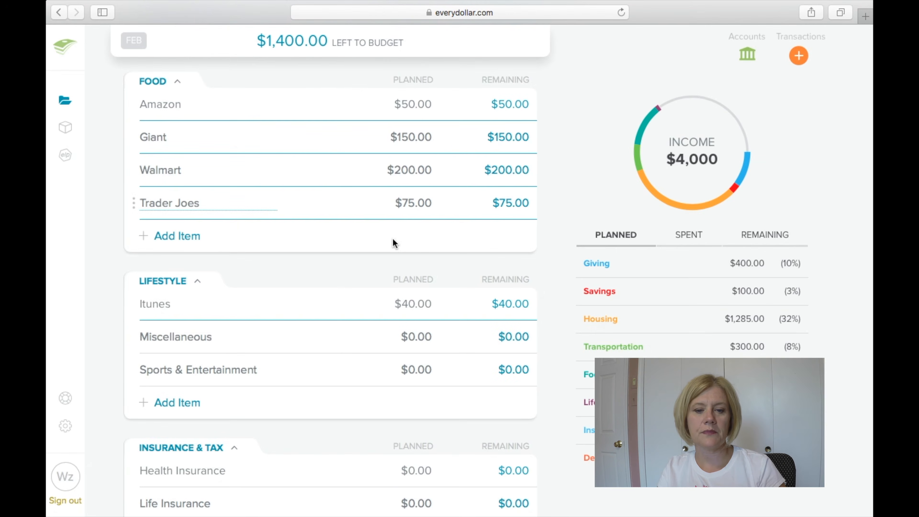
left_click(133, 339)
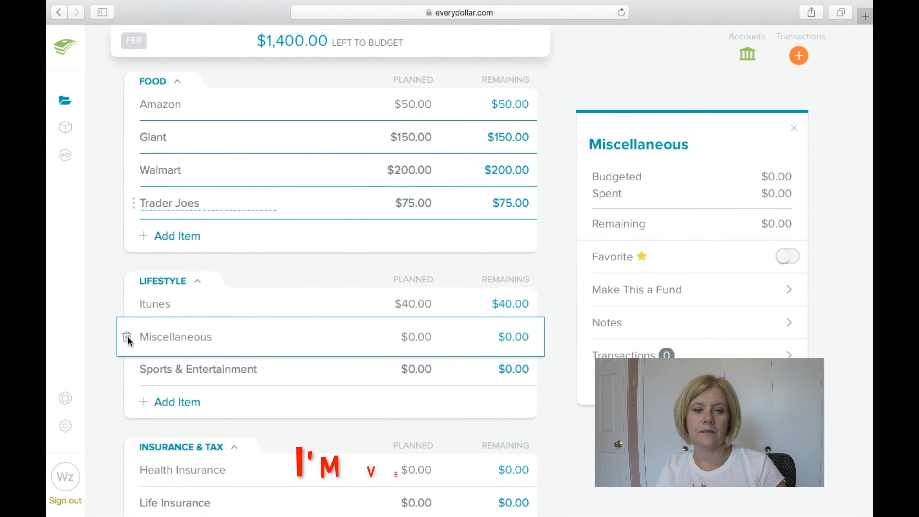
left_click(127, 337)
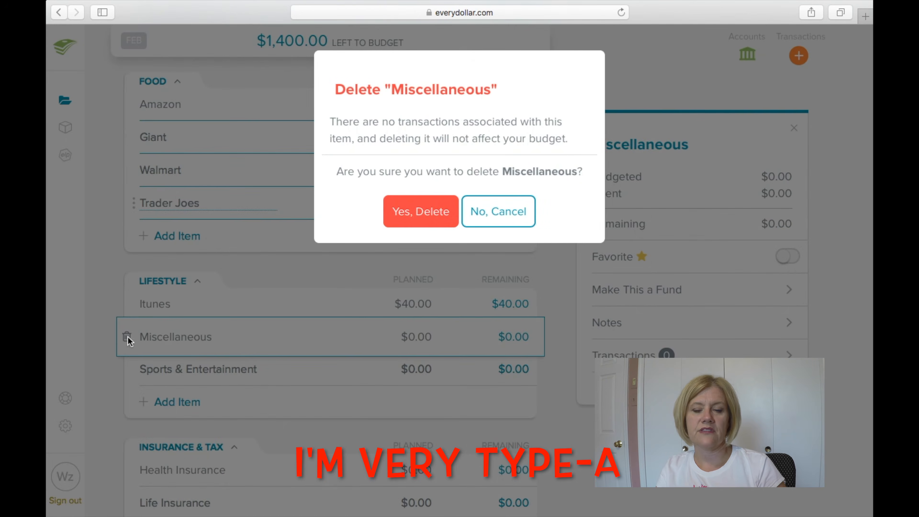
left_click(423, 216)
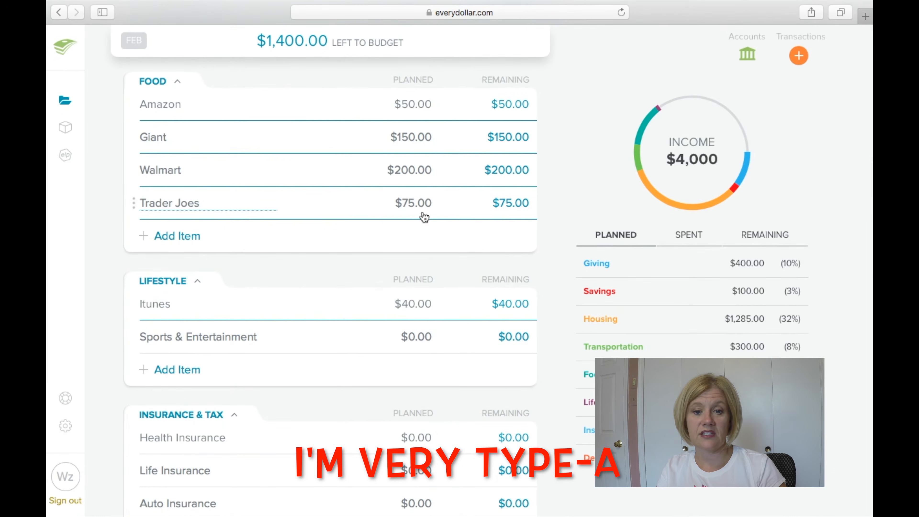
left_click(134, 337)
left_click(127, 337)
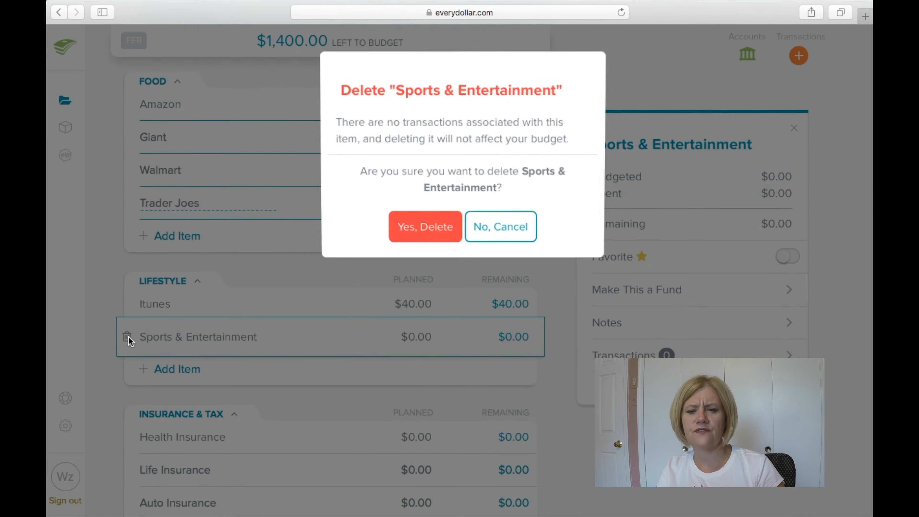
left_click(413, 227)
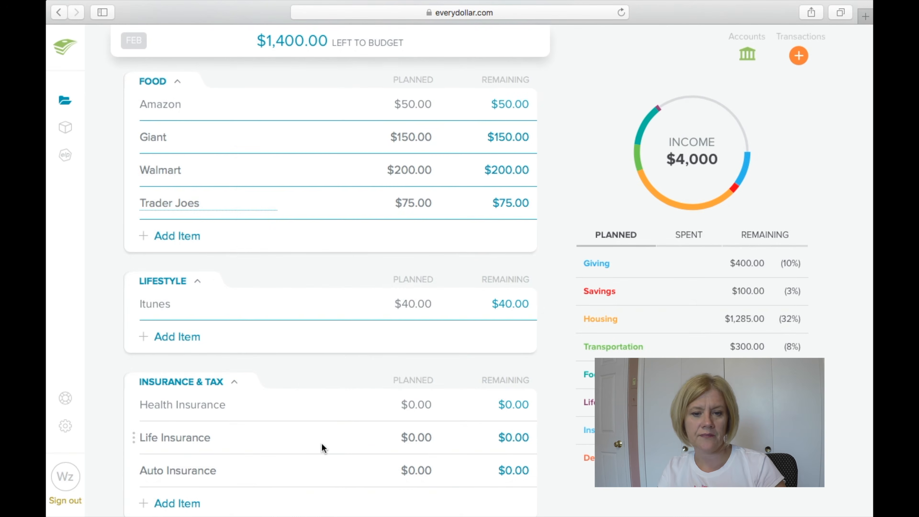
Delete the Health Insurance item from the Insurance & Tax group
scroll(288, 369, "down", 3)
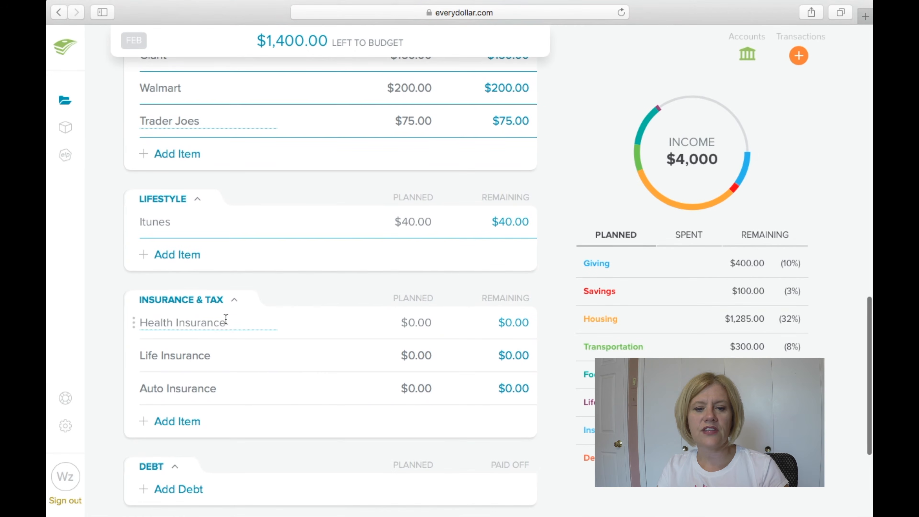
left_click(129, 320)
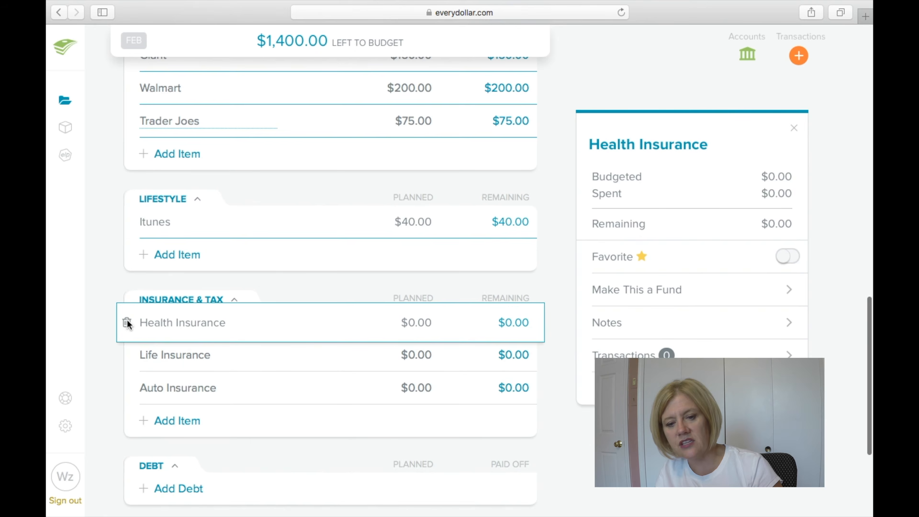
left_click(126, 322)
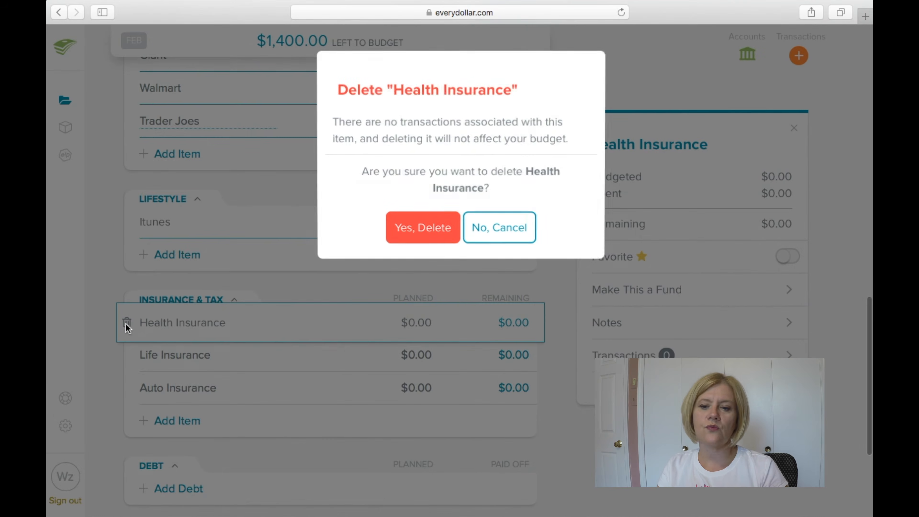
left_click(424, 235)
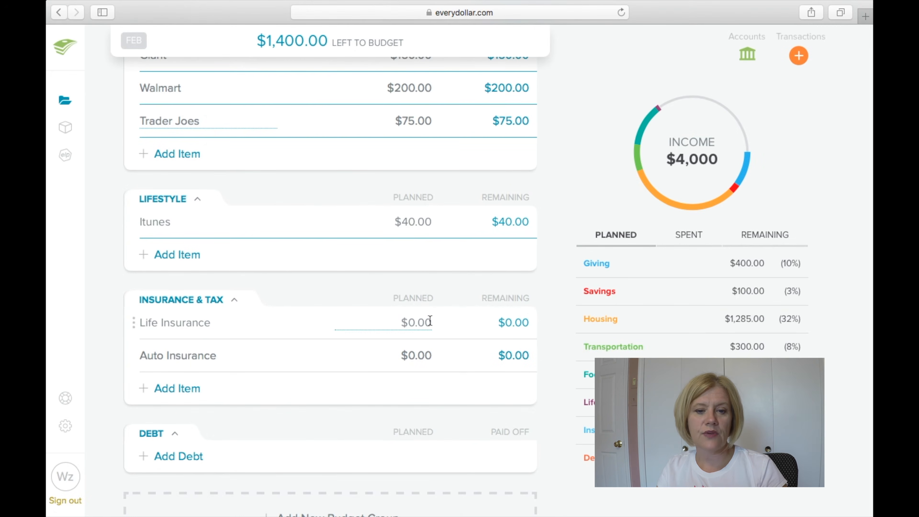
Add the insured person's first name before Life Insurance in the item's name and set its planned amount to $50
left_click(143, 322)
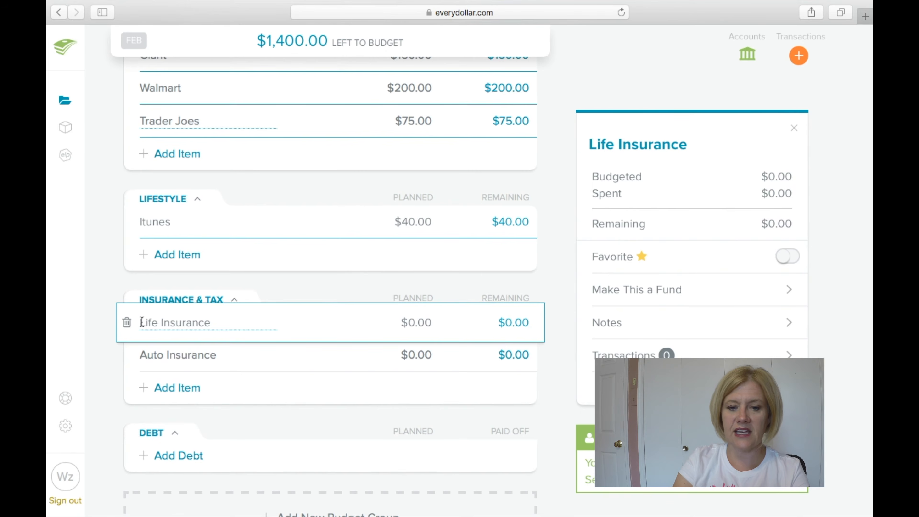
type("Wendy")
key("Tab")
type("50")
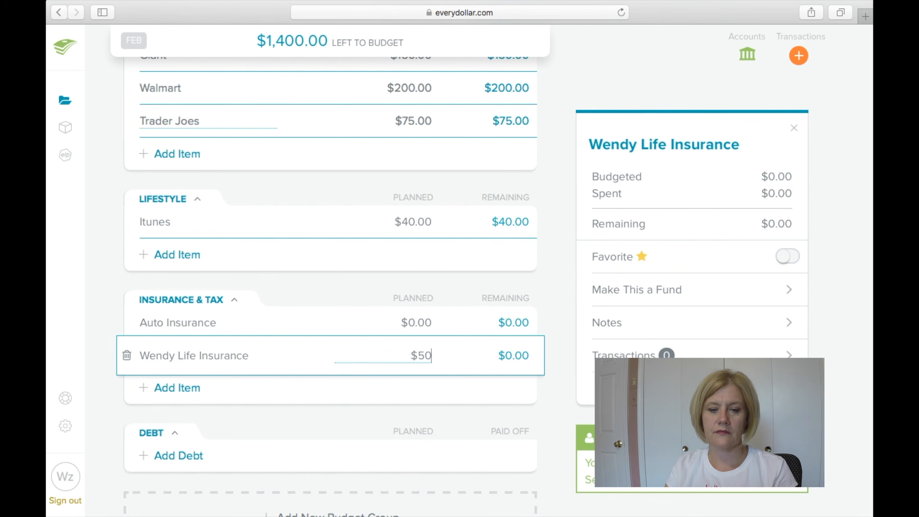
left_click(442, 395)
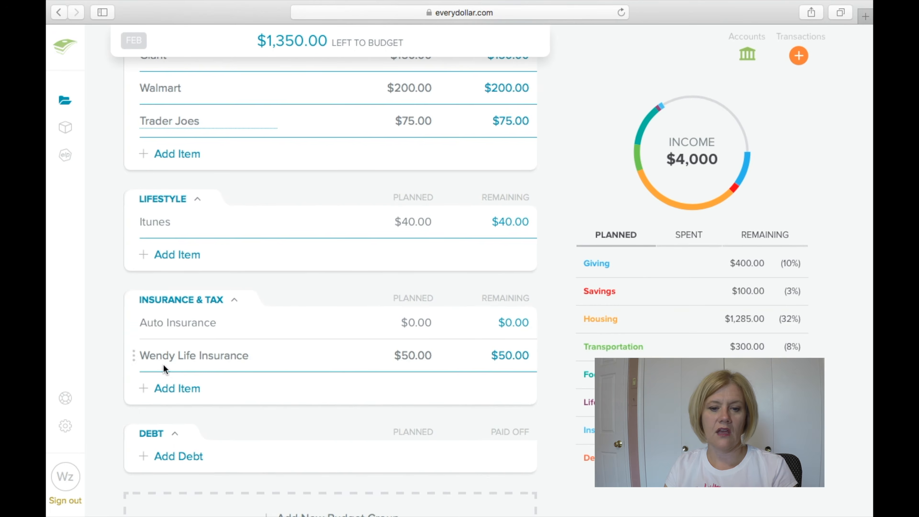
Add a life insurance item labelled with the second person's first name to the Insurance & Tax group, with a planned amount of $25
left_click(183, 397)
type("M")
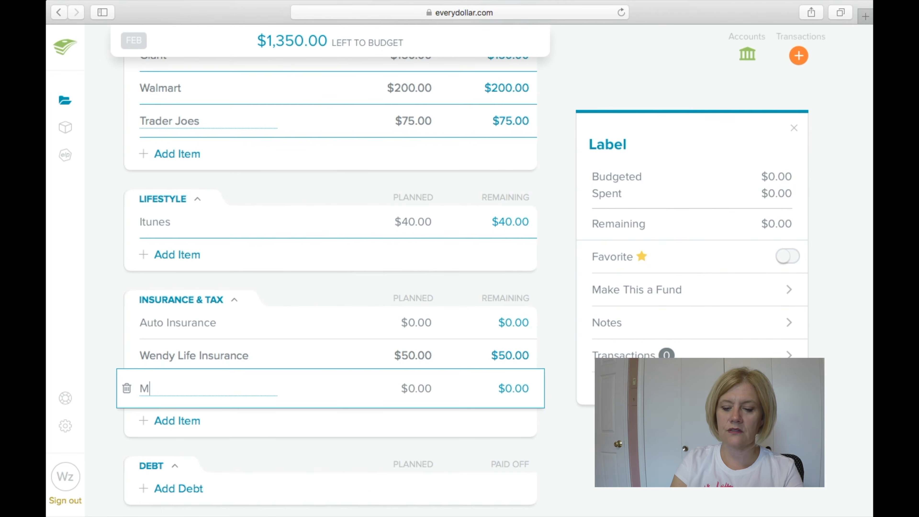
type("auricio's life insurance")
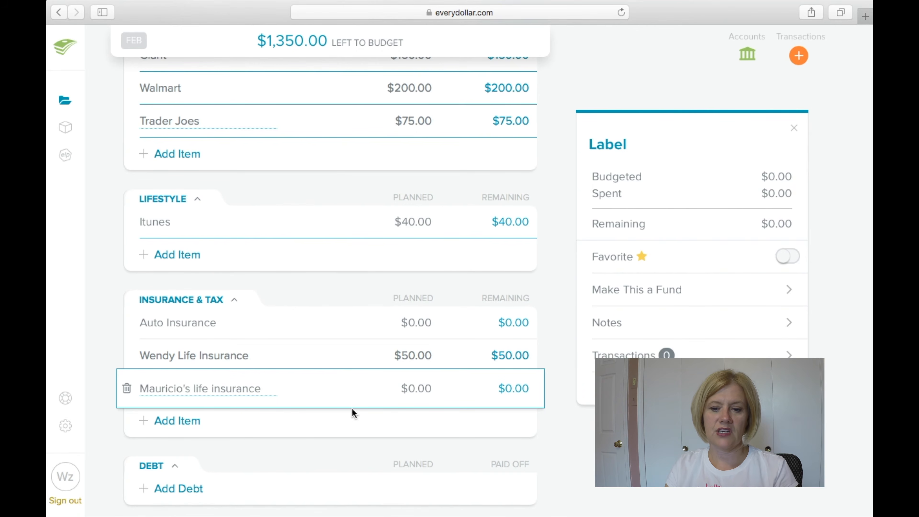
left_click(427, 386)
key("BackSpace")
key("BackSpace")
key("BackSpace")
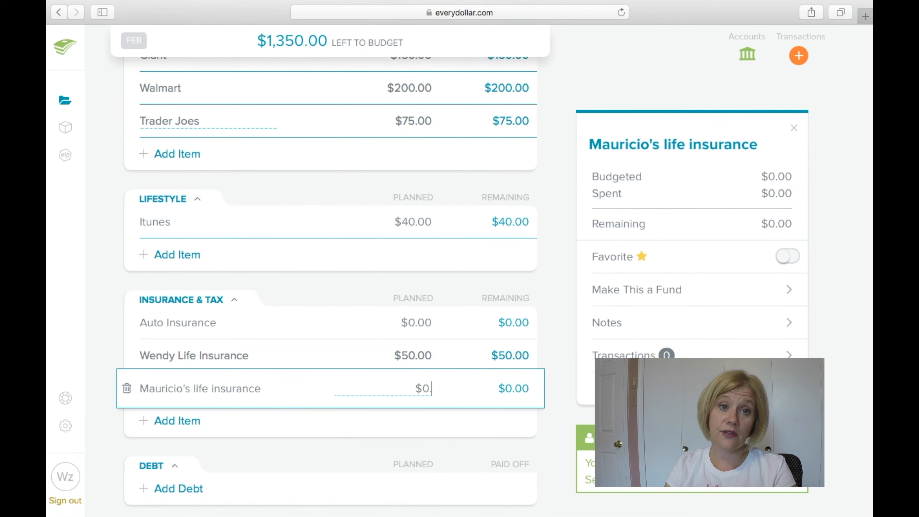
type("25.00")
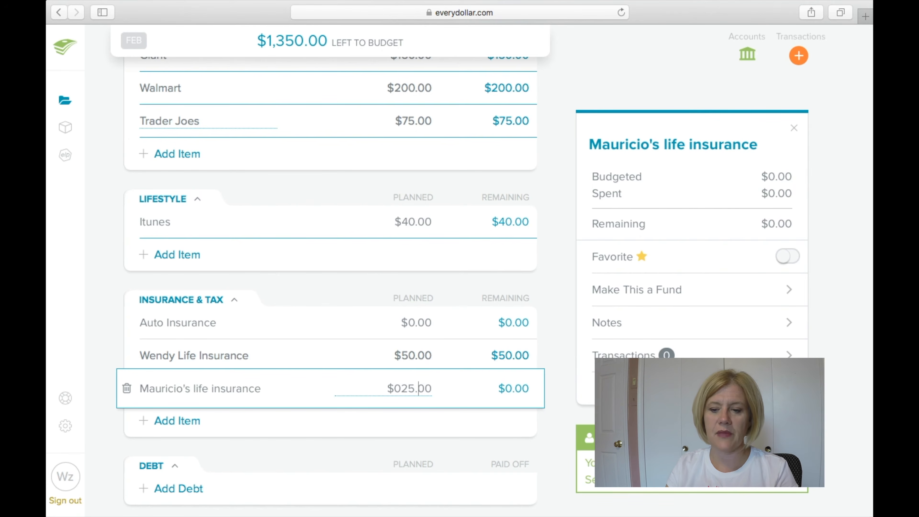
key("BackSpace")
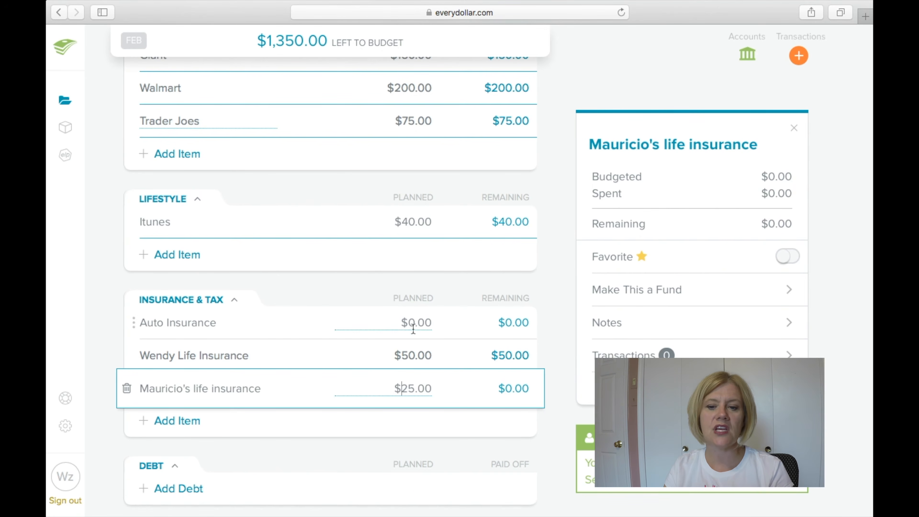
Set the planned amount for Auto Insurance in the Insurance & Tax group to $100
left_click(430, 323)
key("BackSpace")
type("100.00")
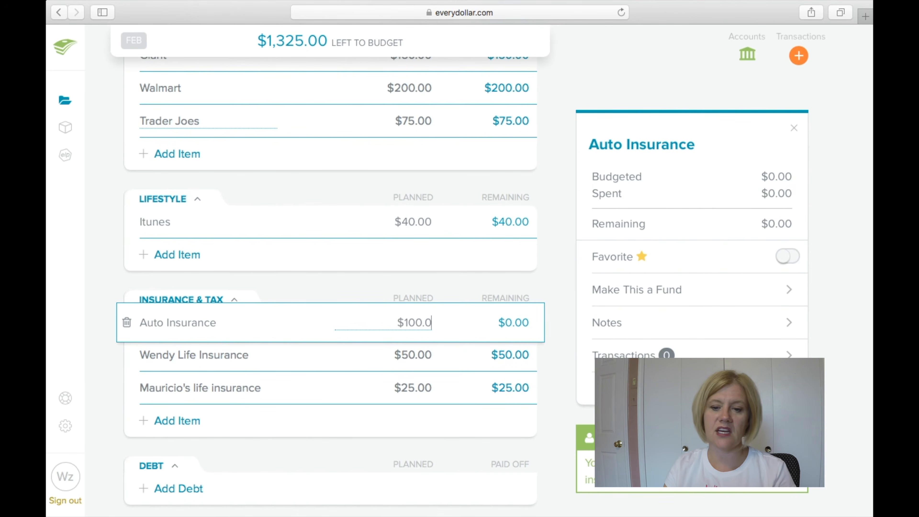
left_click(430, 439)
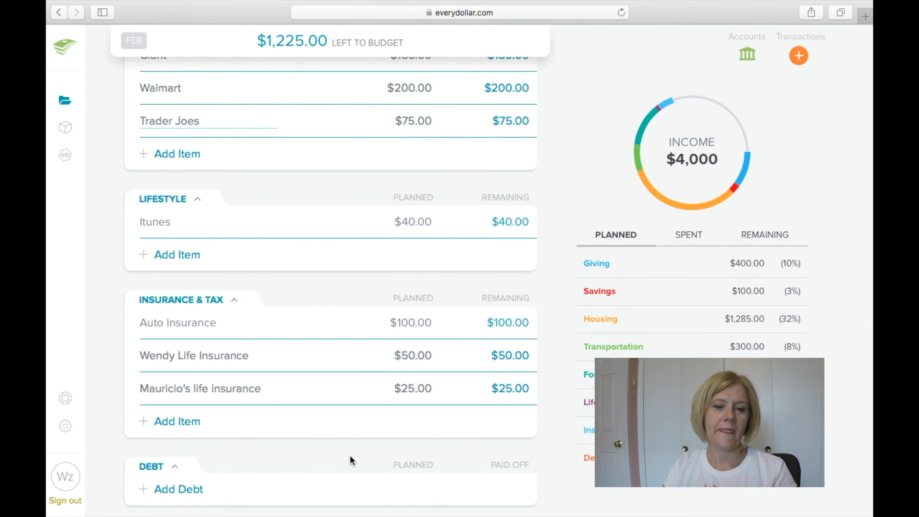
Add a debt named Visa to the Debt group and set its minimum payment to $100.00
scroll(350, 455, "down", 5)
left_click(173, 342)
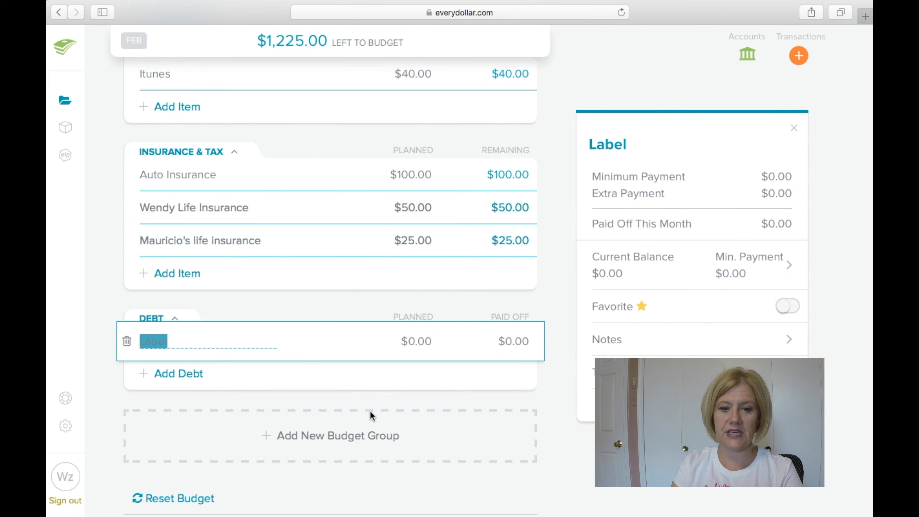
type("Visa")
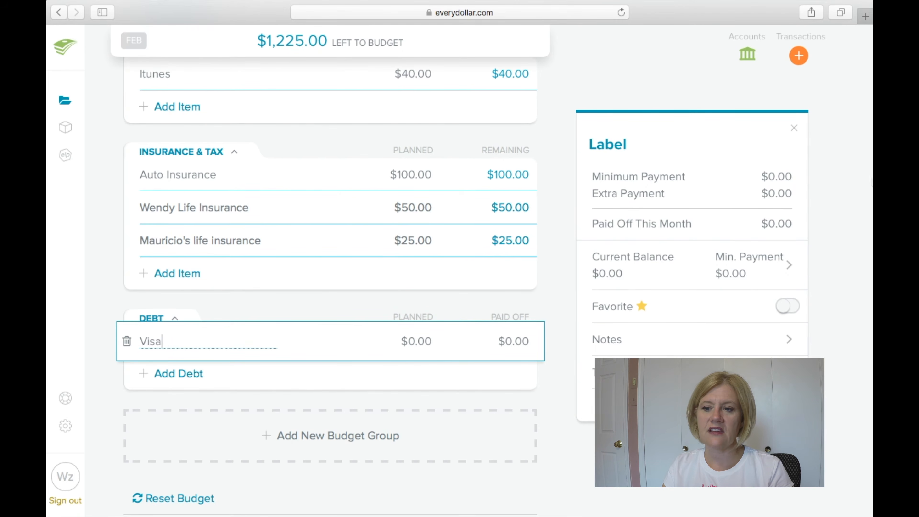
left_click(749, 239)
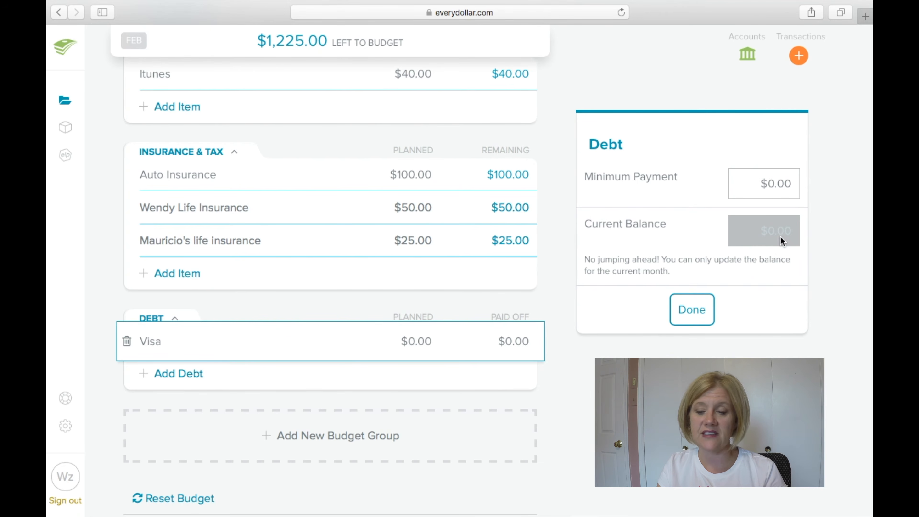
left_click(793, 182)
type("100")
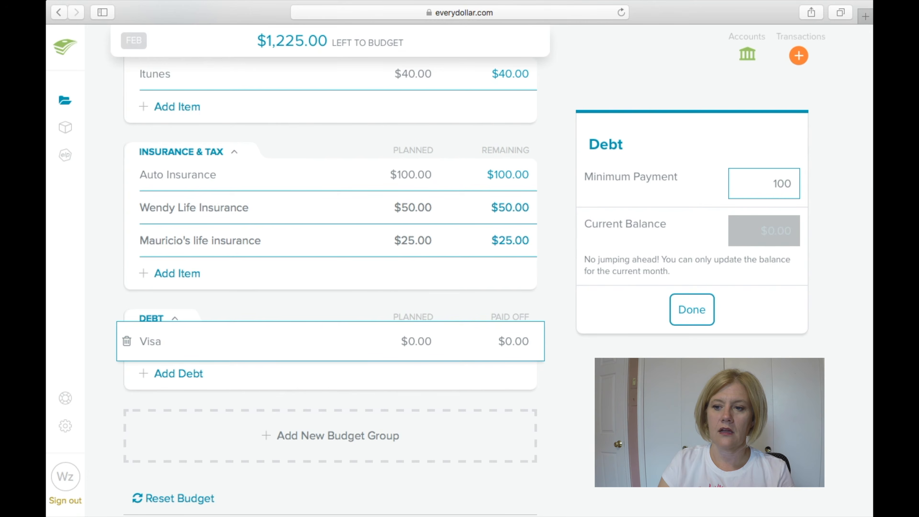
type(".00")
left_click(694, 308)
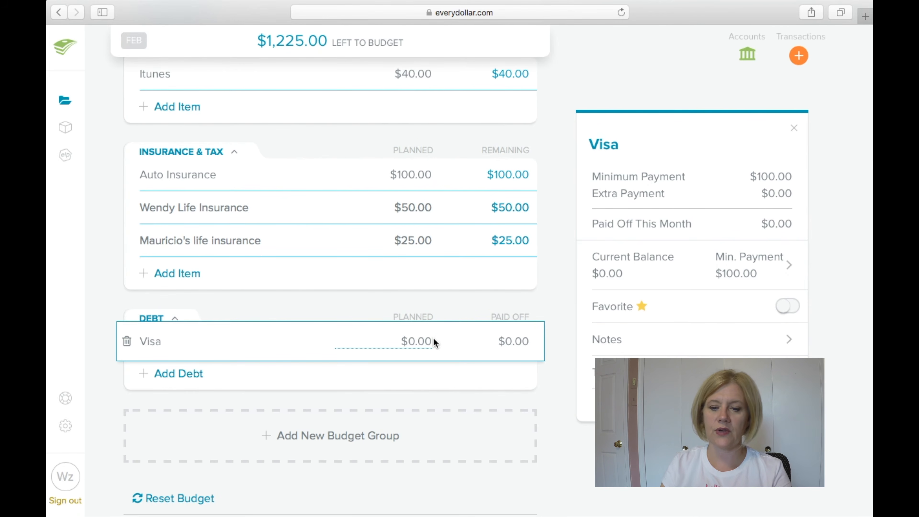
Set the planned amount for the Visa debt to $100
key("BackSpace")
key("BackSpace")
key("BackSpace")
key("BackSpace")
type("100")
key("Return")
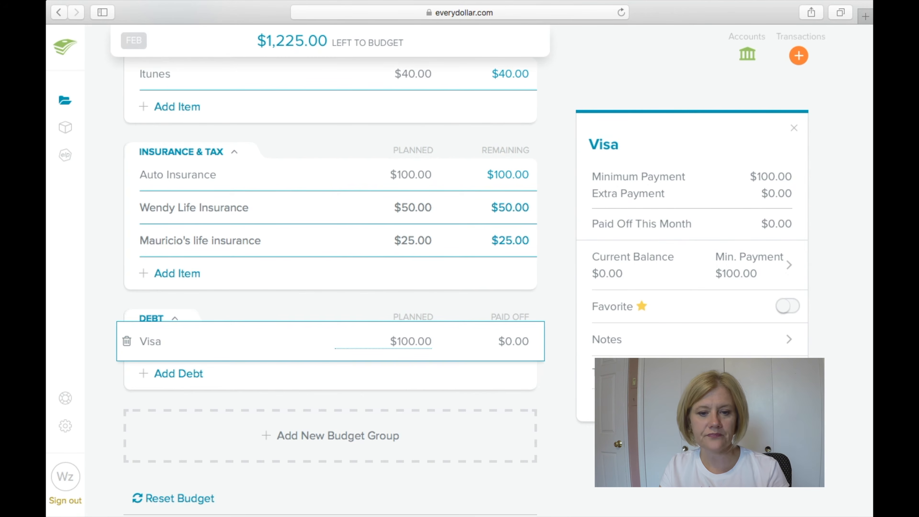
Add a second debt named Medical Hospital to the Debt group
left_click(169, 375)
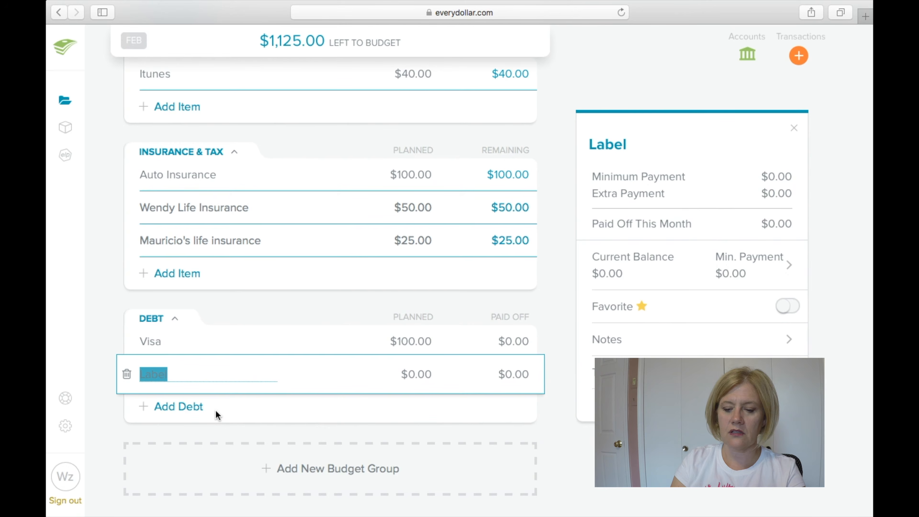
type("Medical")
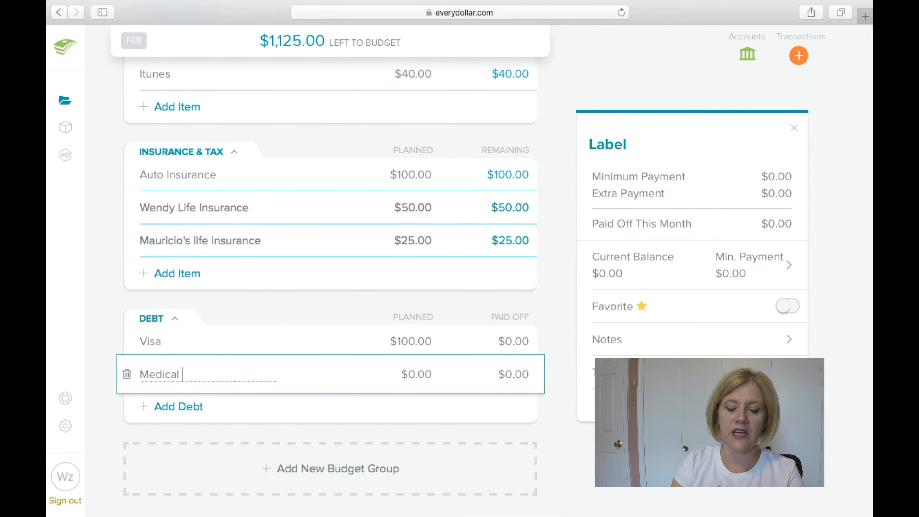
type(" Hospital")
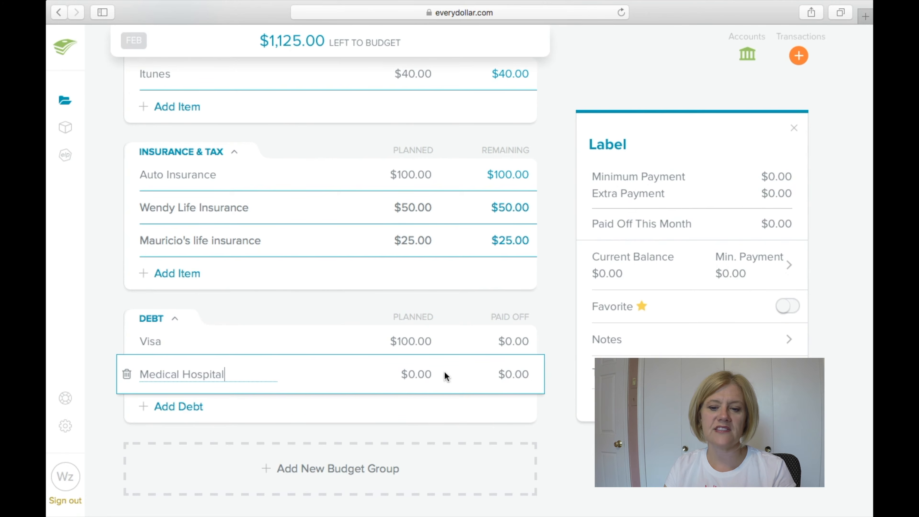
left_click(431, 373)
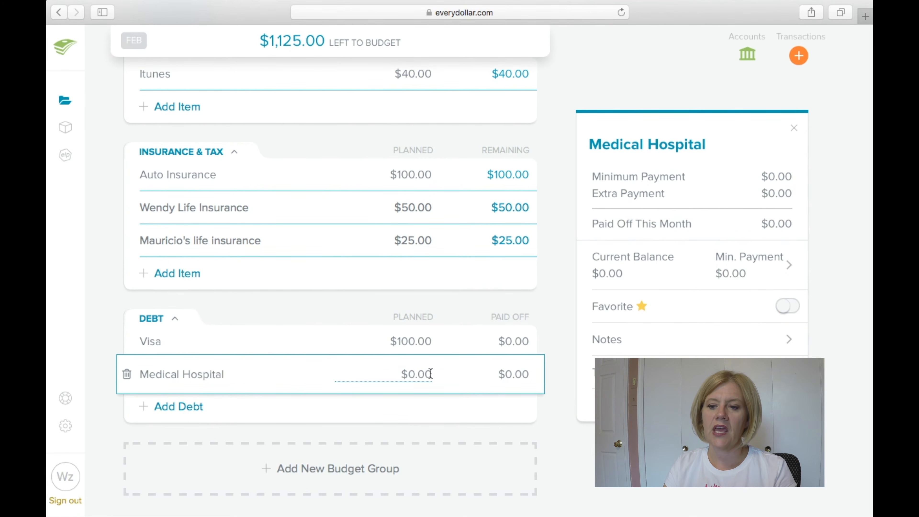
Set the minimum payment of the Medical Hospital debt to $50.00 and save it
left_click(792, 270)
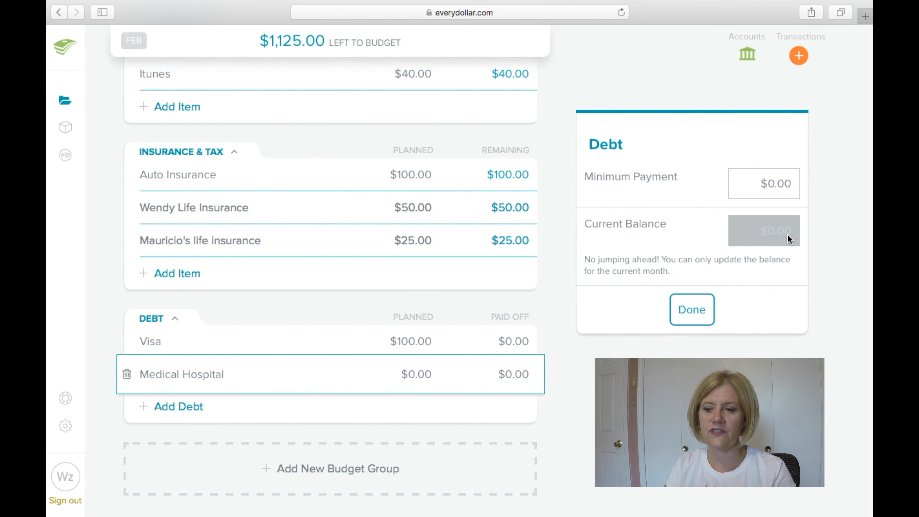
left_click_drag(771, 184, 806, 184)
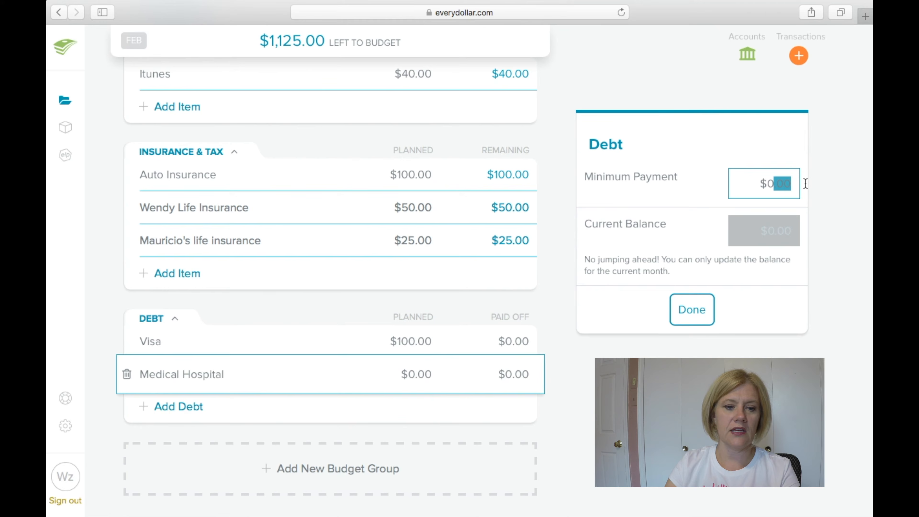
key("BackSpace")
key("BackSpace")
type("50.00")
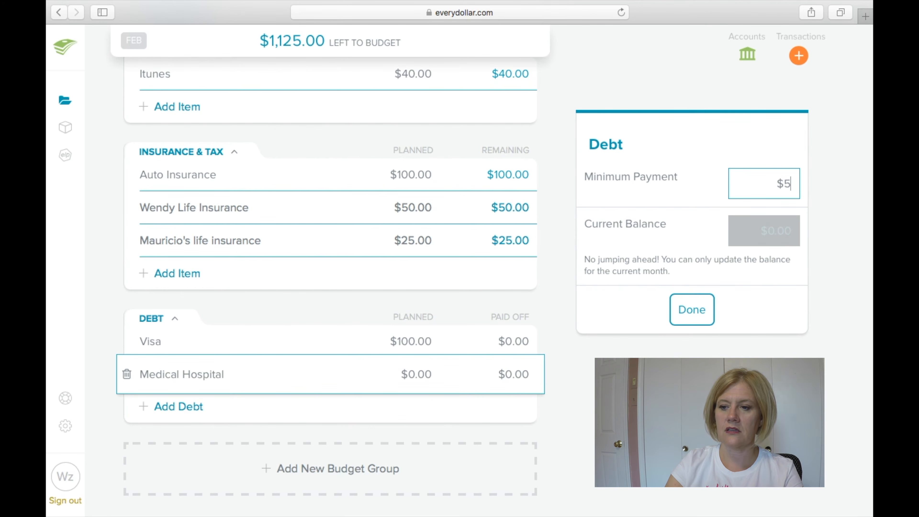
left_click(711, 308)
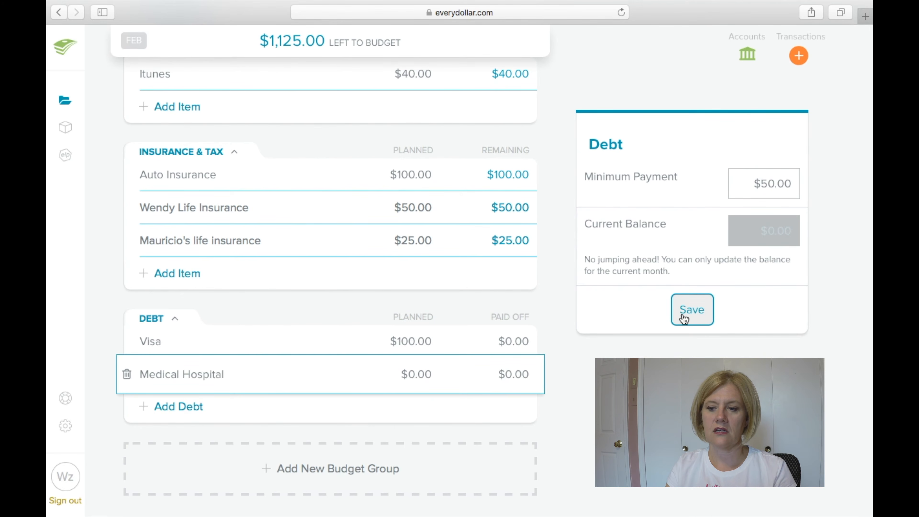
left_click(692, 310)
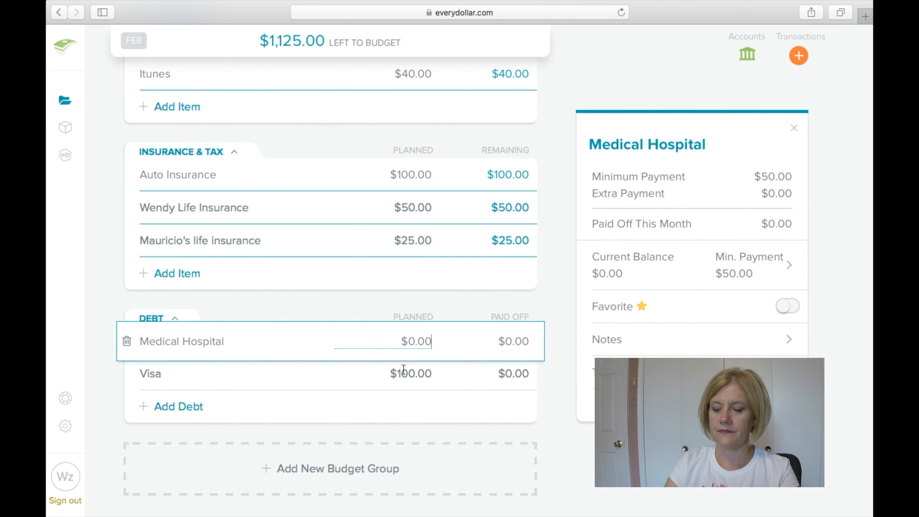
Set the planned amount for the Medical Hospital debt to $50
key("BackSpace")
key("BackSpace")
key("BackSpace")
key("BackSpace")
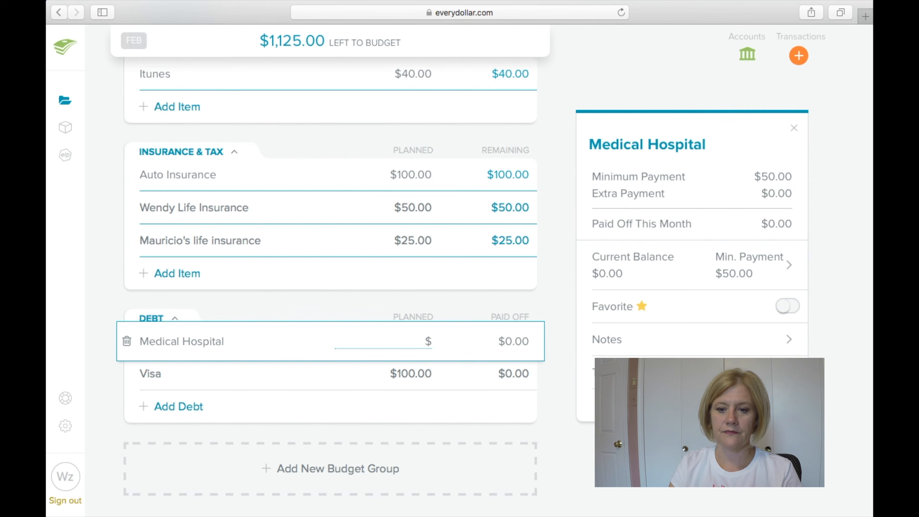
type("50")
left_click(396, 414)
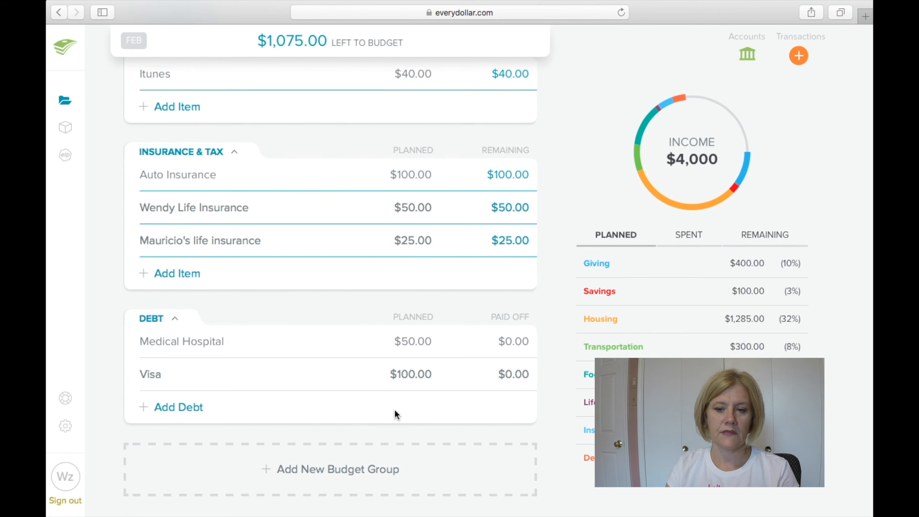
Add a debt named Car loan with a minimum payment of $350.00 and a planned amount of $350
left_click(184, 407)
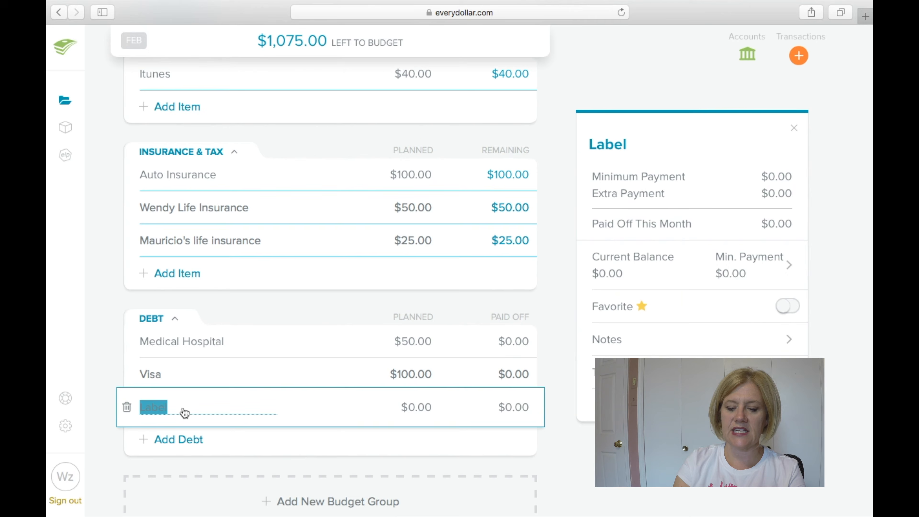
type("Car lo")
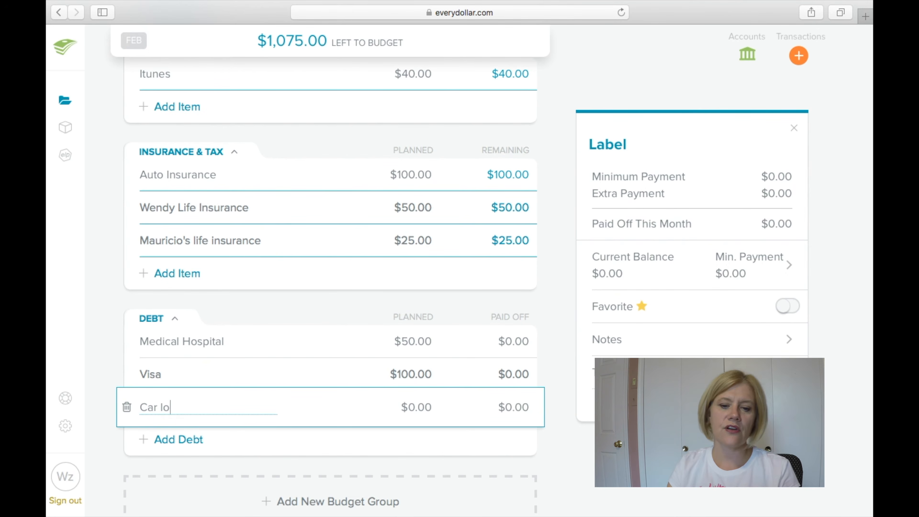
type("an")
left_click(416, 407)
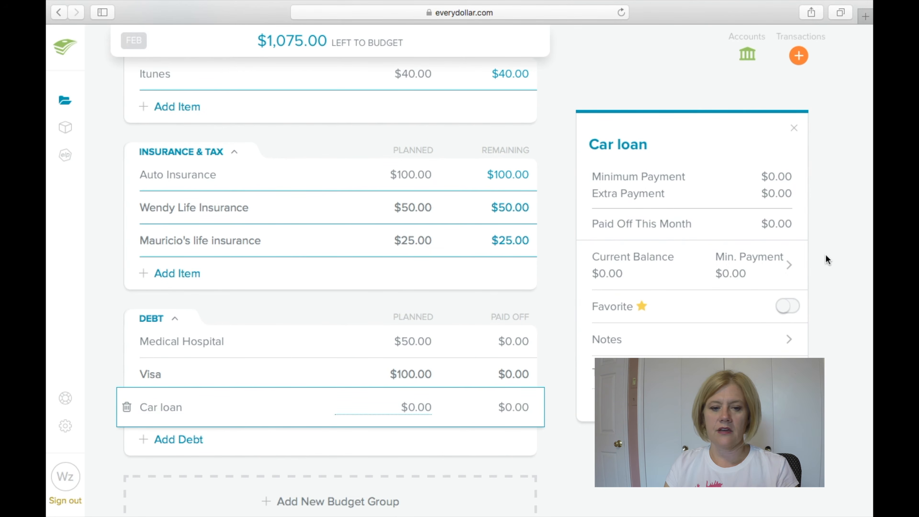
left_click(792, 272)
left_click(760, 185)
type("350.00")
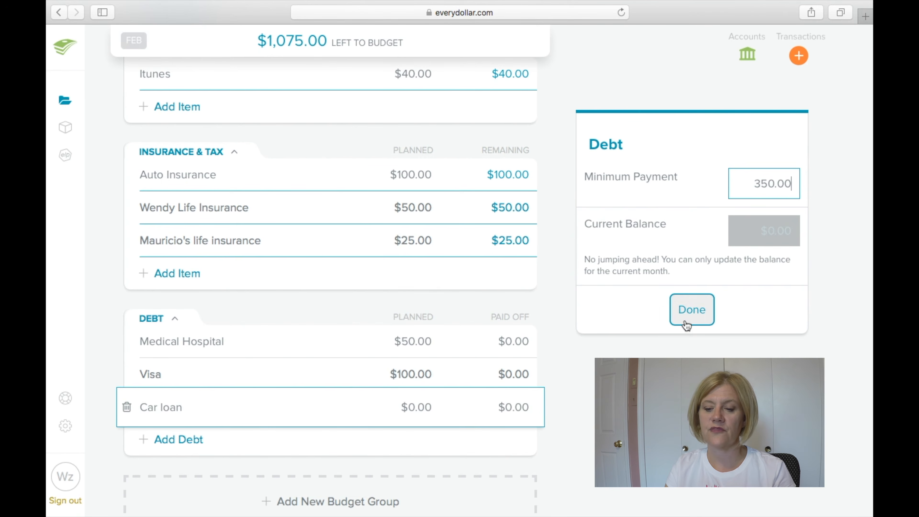
left_click(690, 310)
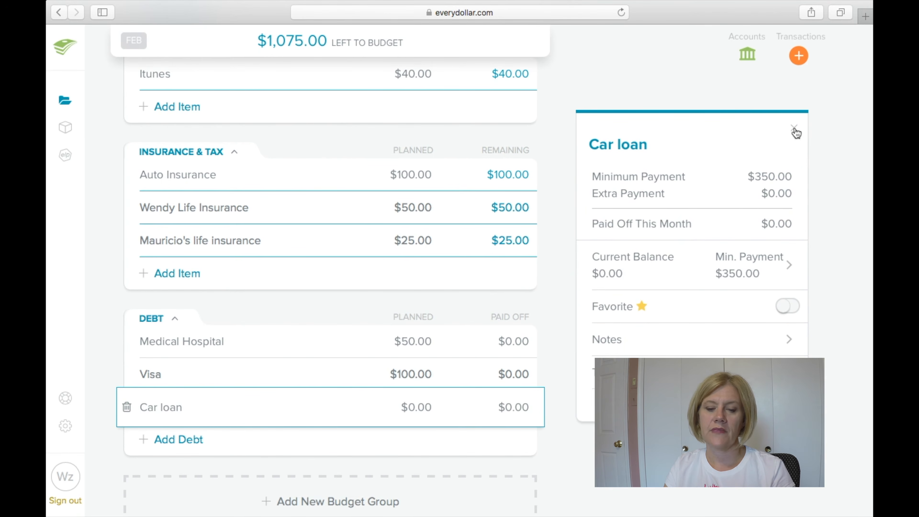
type("350")
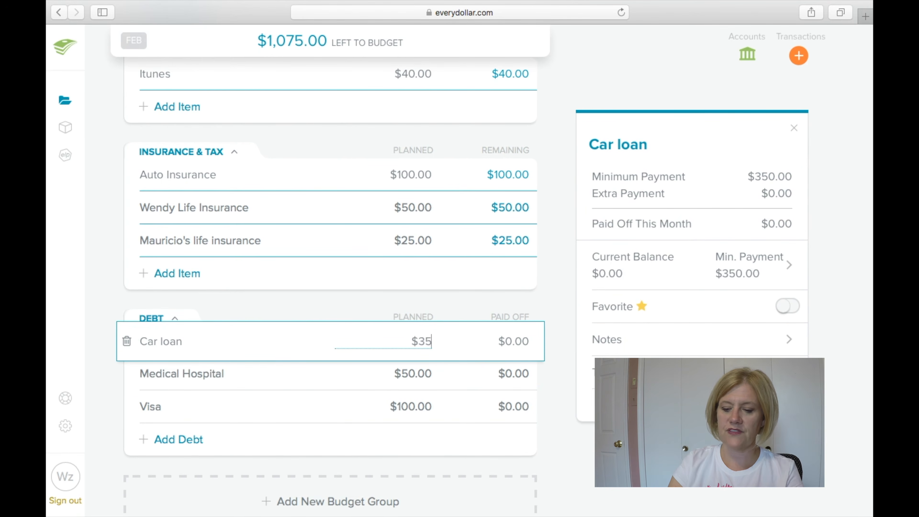
Add a new budget group below Debt and name it OVERAGES
left_click(333, 492)
scroll(304, 481, "down", 3)
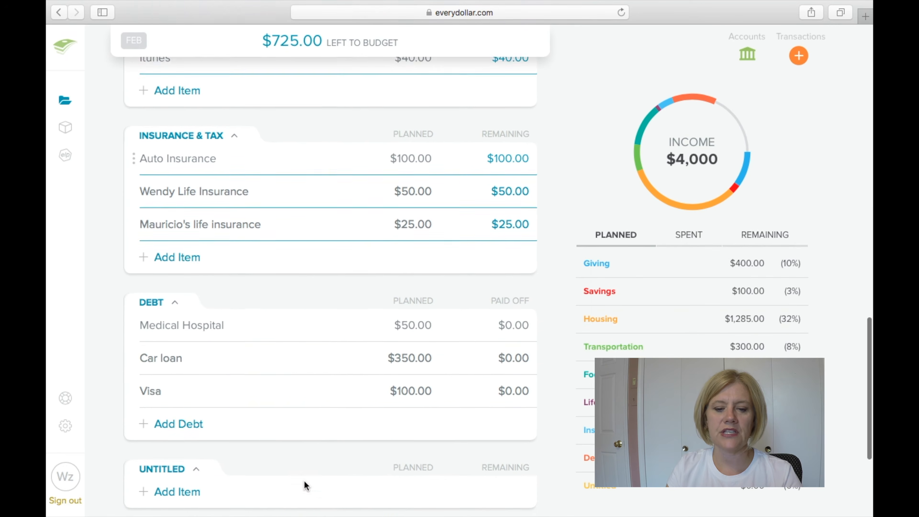
left_click(181, 422)
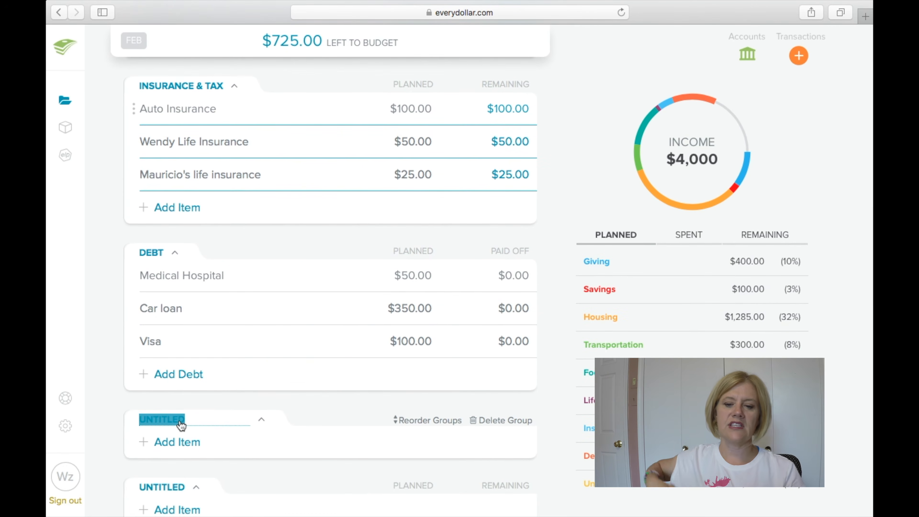
type("OVERAGES")
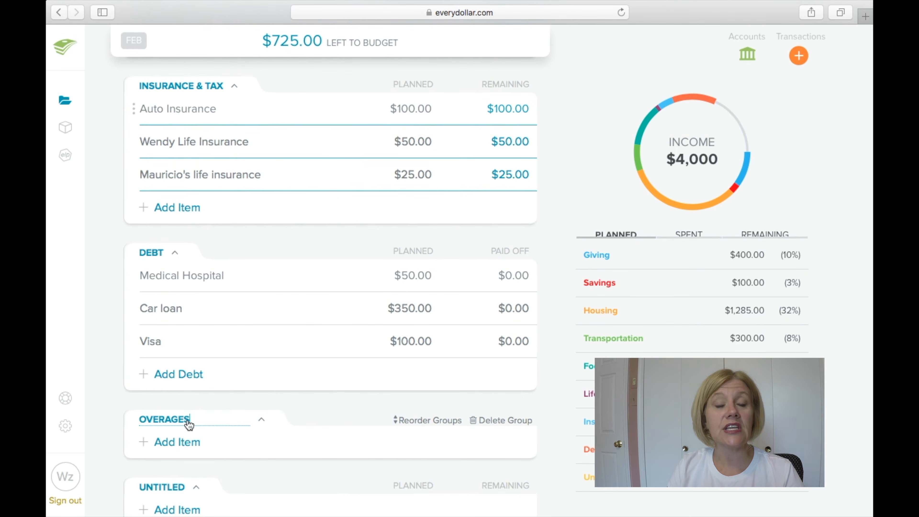
Add an item named Cushion to the Overages group with a planned amount of $100.00 and leave its details
left_click(287, 455)
type("Cushion")
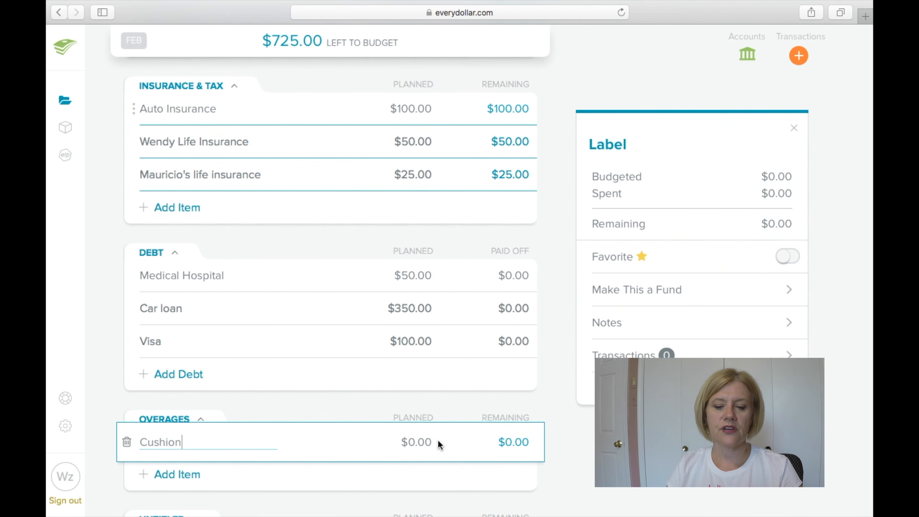
left_click(426, 442)
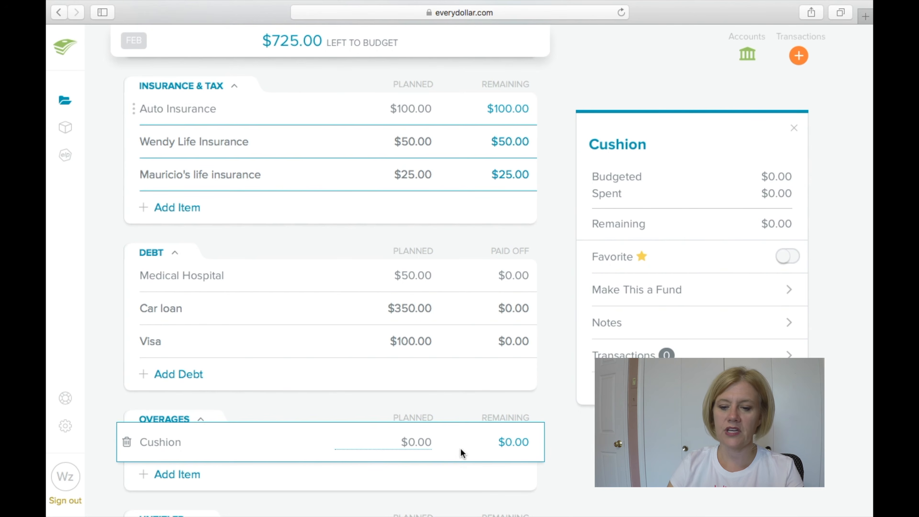
key("BackSpace")
key("BackSpace")
key("BackSpace")
key("BackSpace")
type("100.00")
left_click(700, 504)
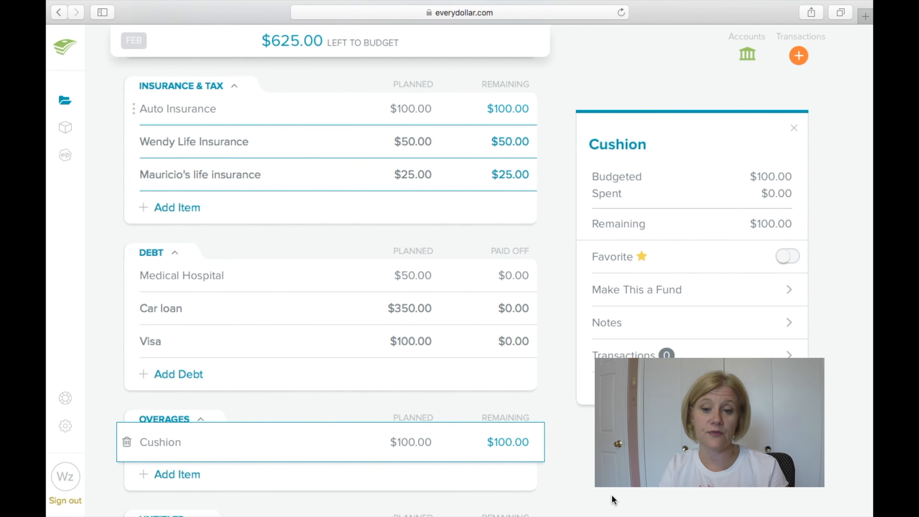
scroll(611, 494, "up", 2)
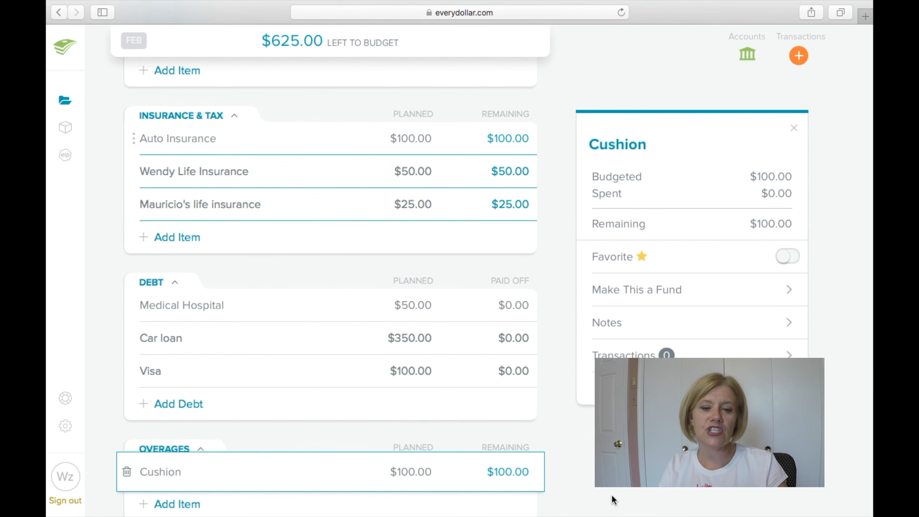
scroll(611, 494, "down", 3)
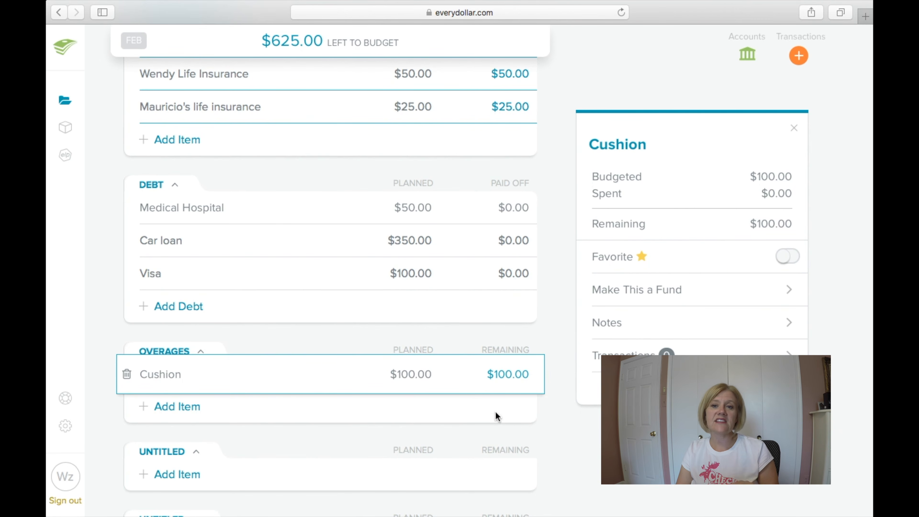
left_click(534, 428)
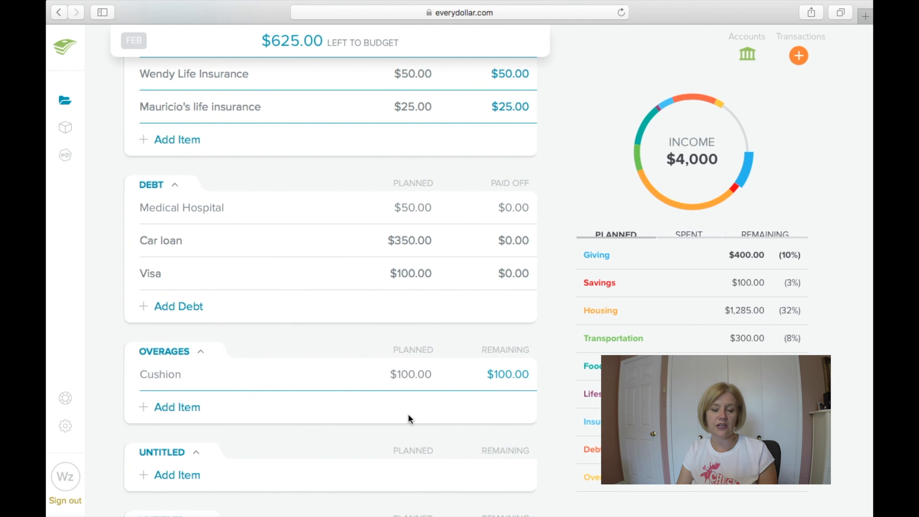
Set the planned amount for the Medical Hospital debt to $675
scroll(410, 419, "down", 3)
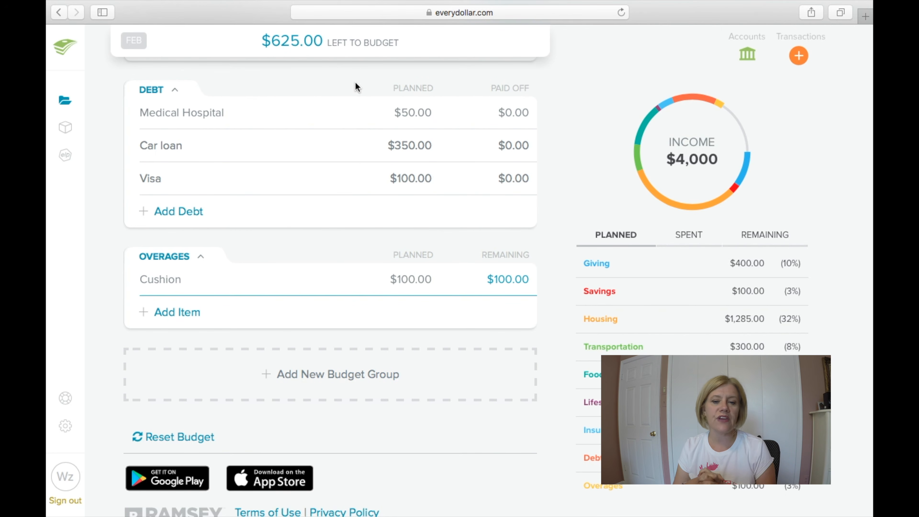
scroll(355, 87, "up", 9)
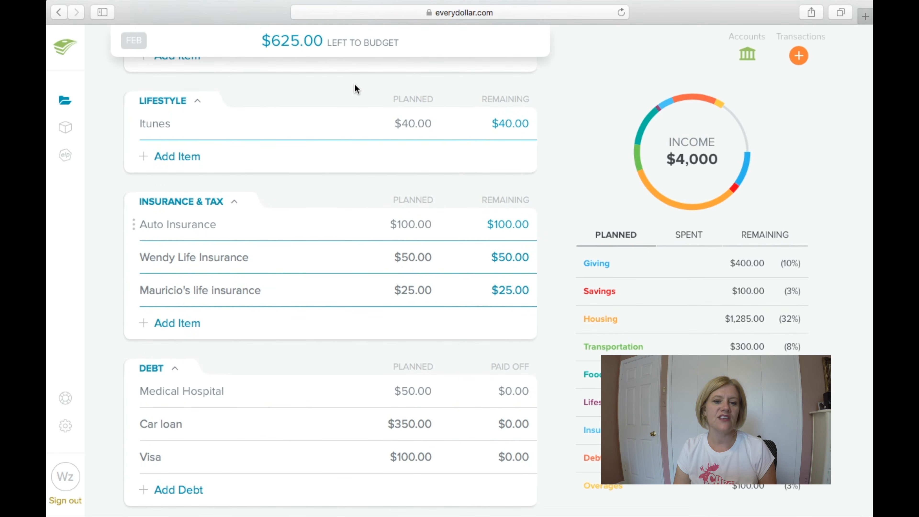
scroll(354, 85, "down", 6)
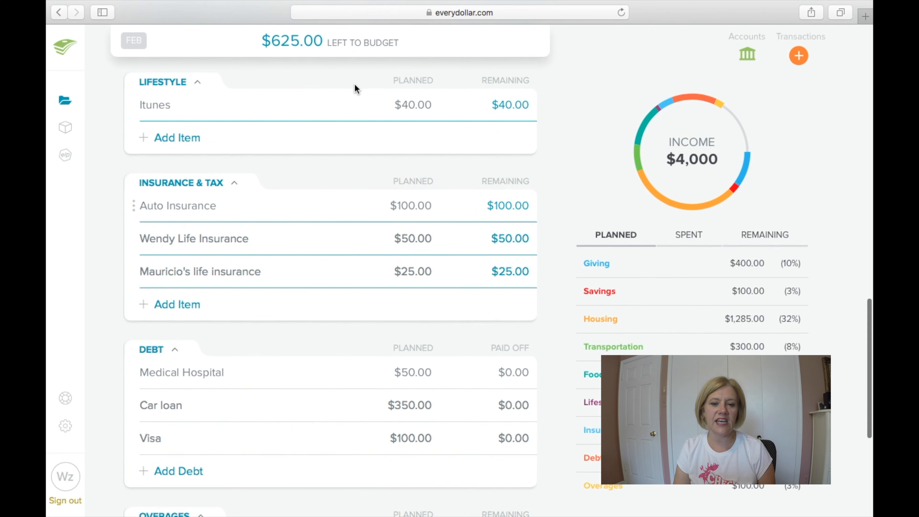
scroll(355, 83, "down", 1)
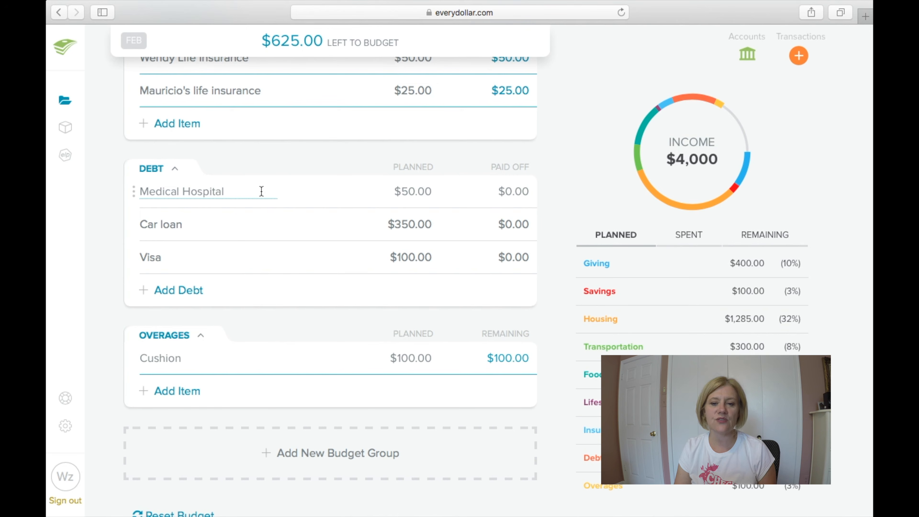
left_click(424, 191)
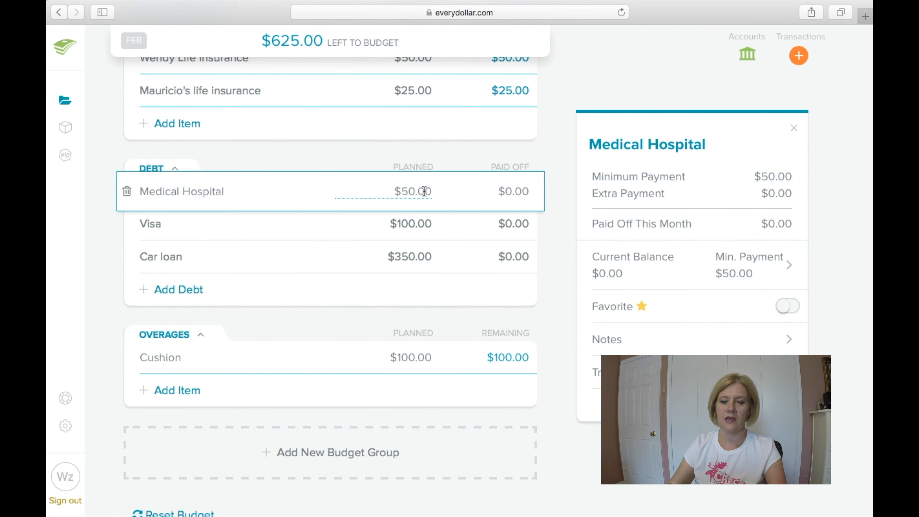
key("BackSpace")
key("BackSpace")
key("BackSpace")
key("BackSpace")
key("BackSpace")
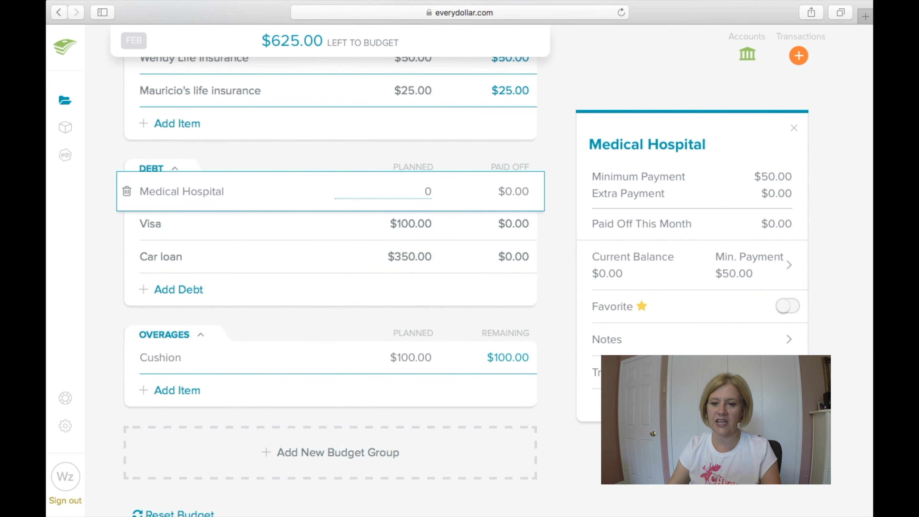
type("675")
key("Tab")
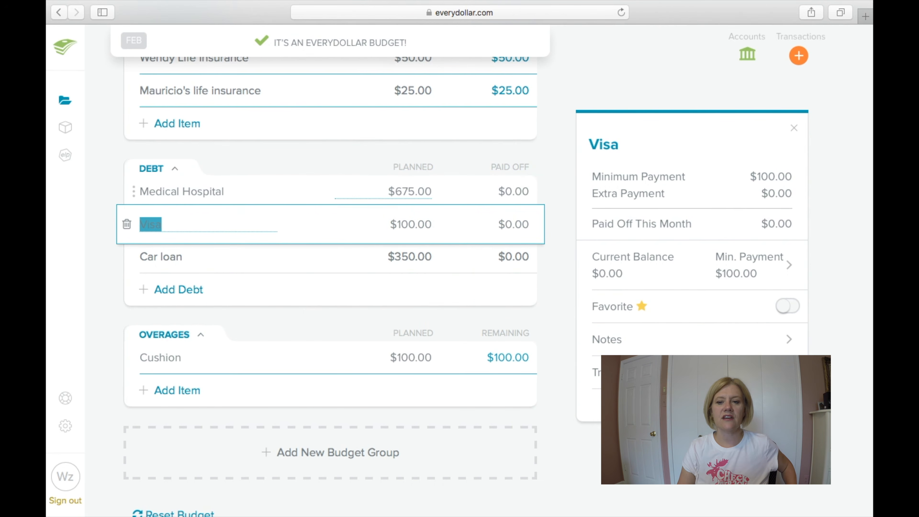